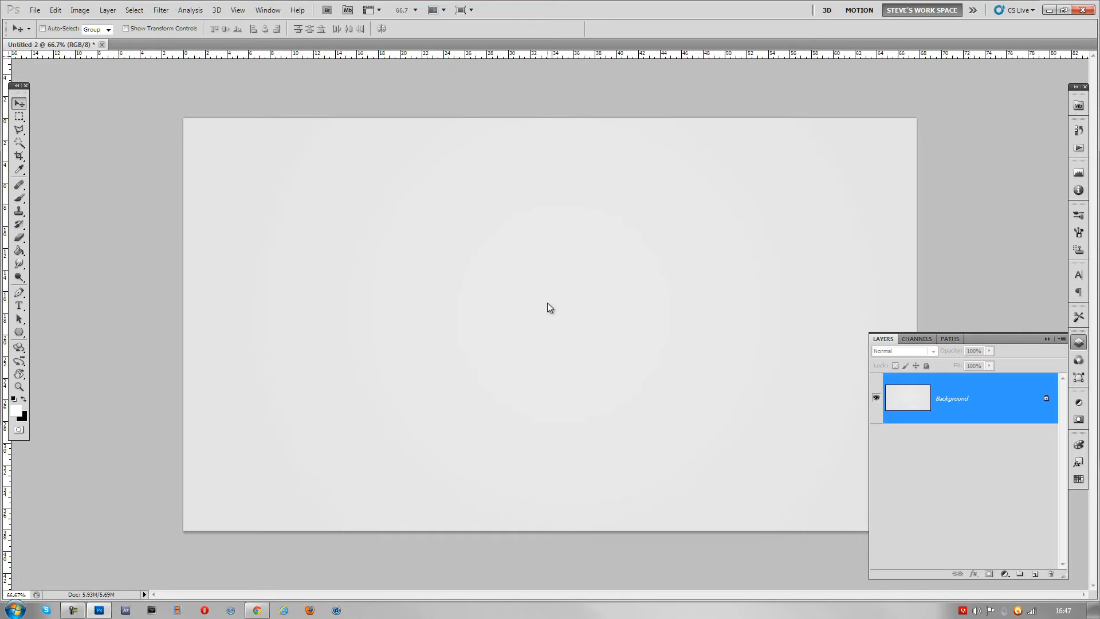
# Step: Open the program preferences, look through the General and File Handling settings, and close them without saving changes
pyautogui.press('i')
pyautogui.hotkey('ctrl', 'k')
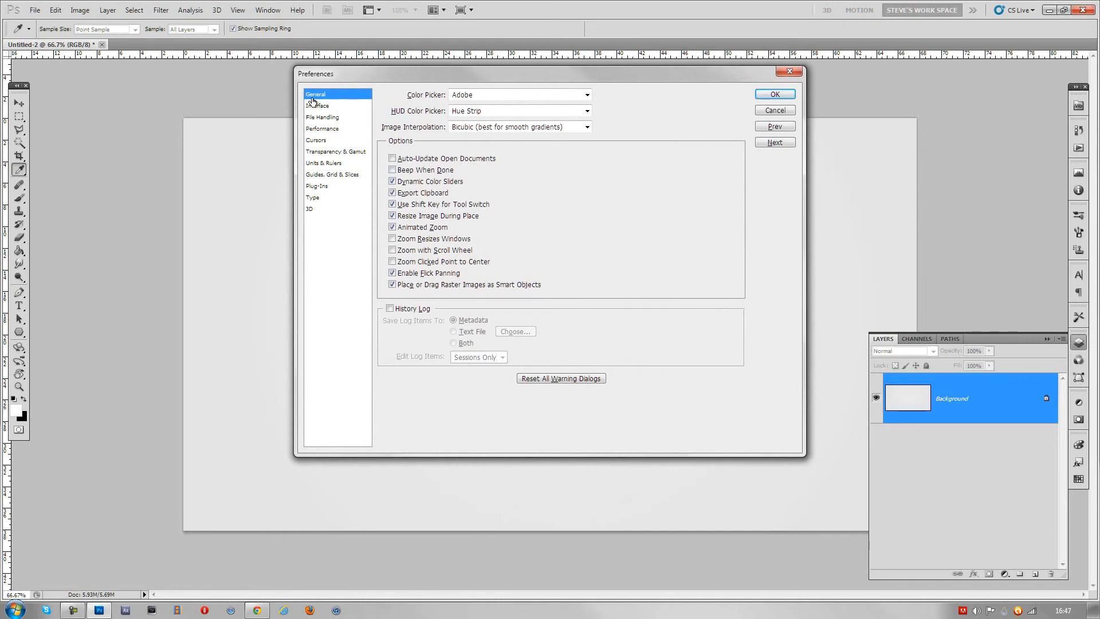
pyautogui.click(319, 117)
pyautogui.click(323, 95)
pyautogui.click(782, 112)
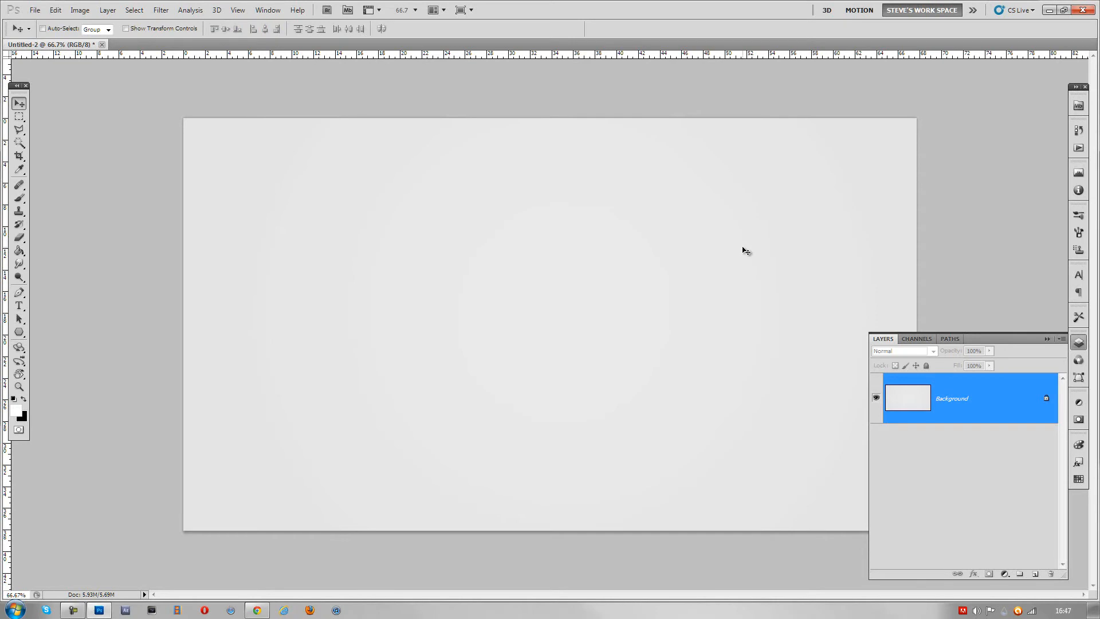
# Step: Hide the toolbox, options bar and all panels and restore them, twice
pyautogui.press('Tab')
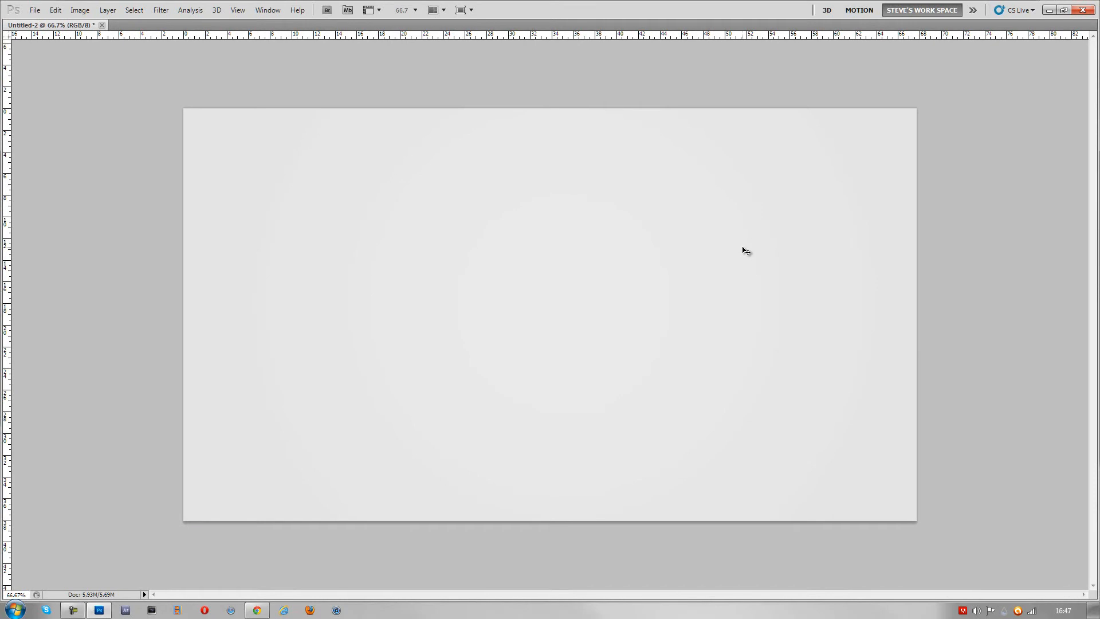
pyautogui.press('Tab')
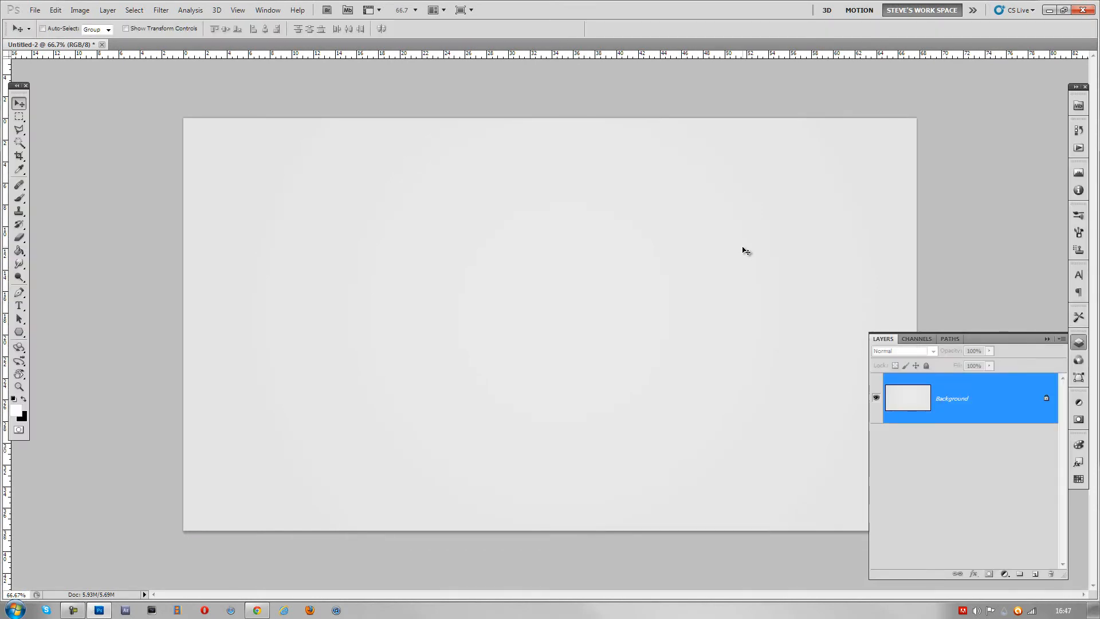
pyautogui.press('Tab')
pyautogui.press('Tab')
# Step: Hide only the side panels while keeping the toolbox, and bring them back, twice
pyautogui.hotkey('shift', 'Tab')
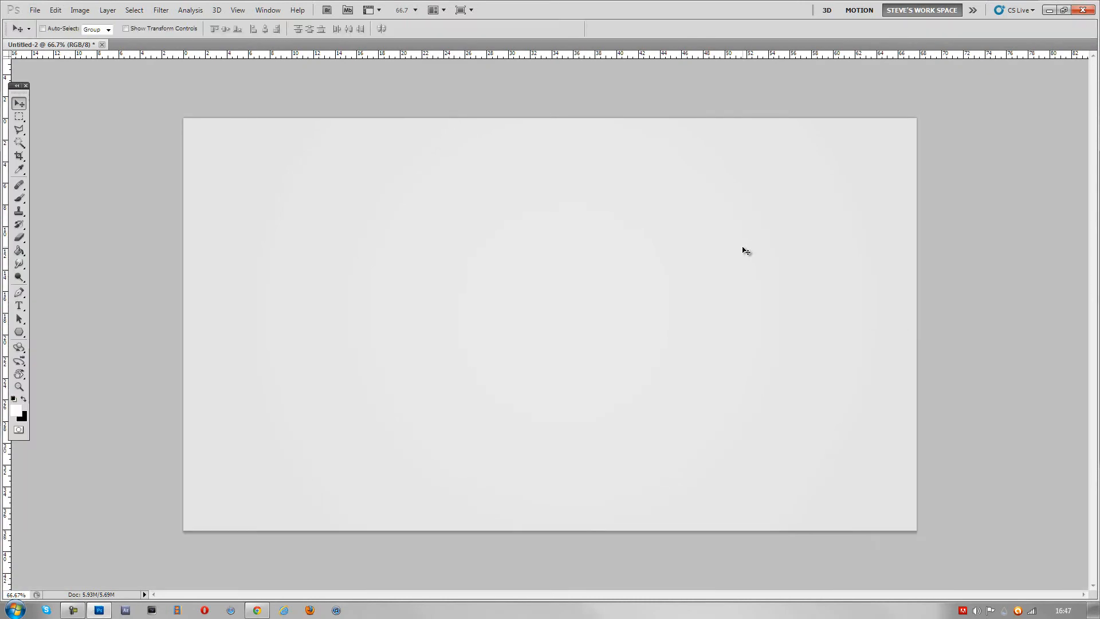
pyautogui.hotkey('shift', 'Tab')
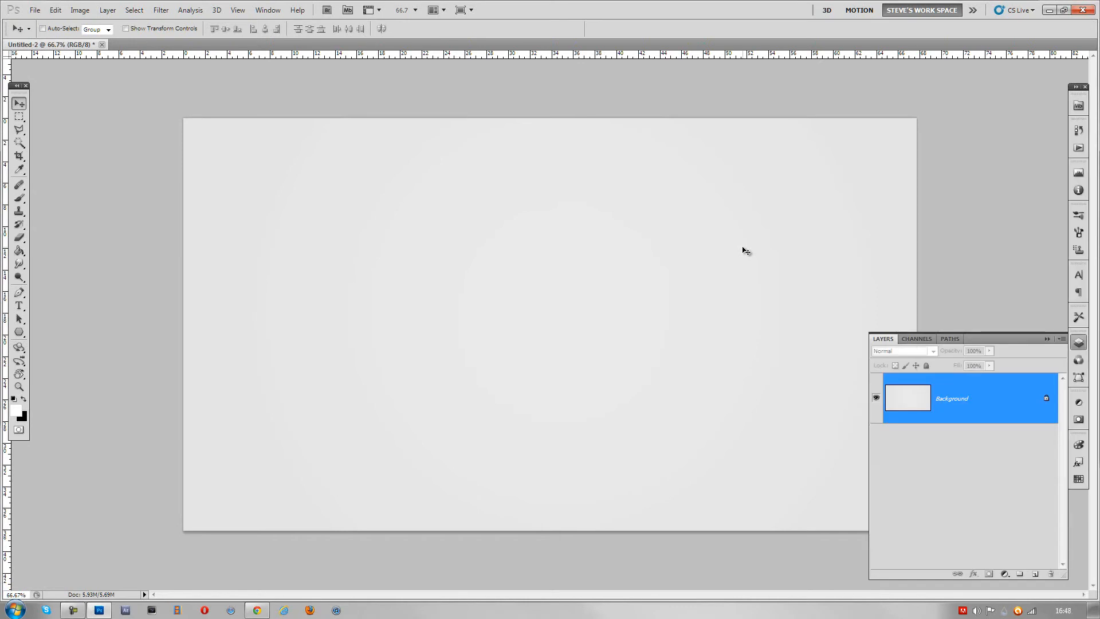
pyautogui.hotkey('shift', 'Tab')
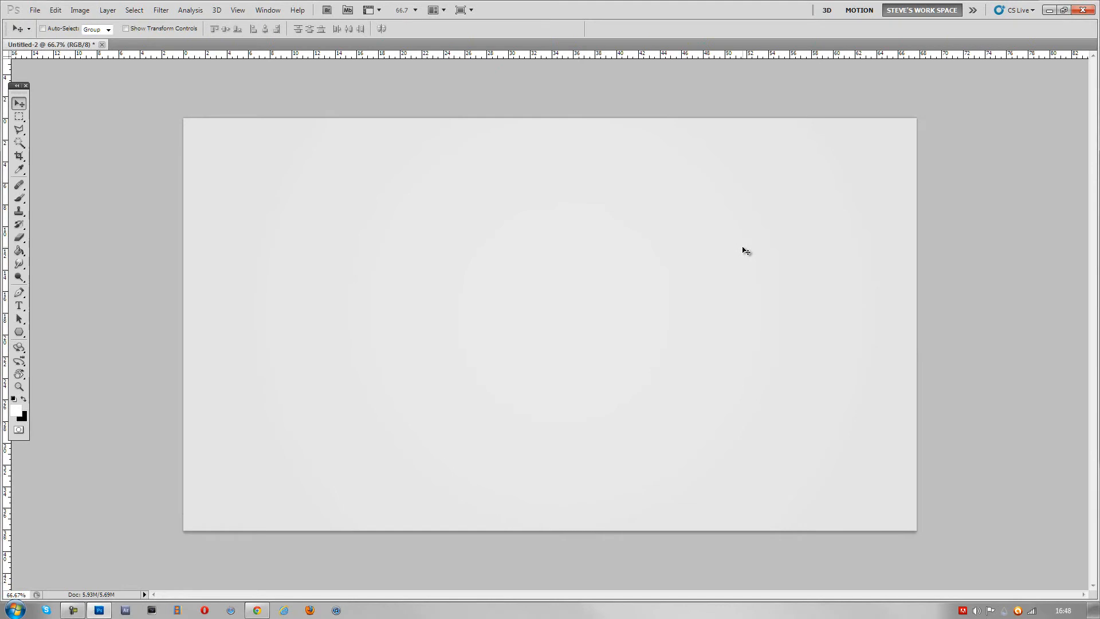
pyautogui.hotkey('shift', 'Tab')
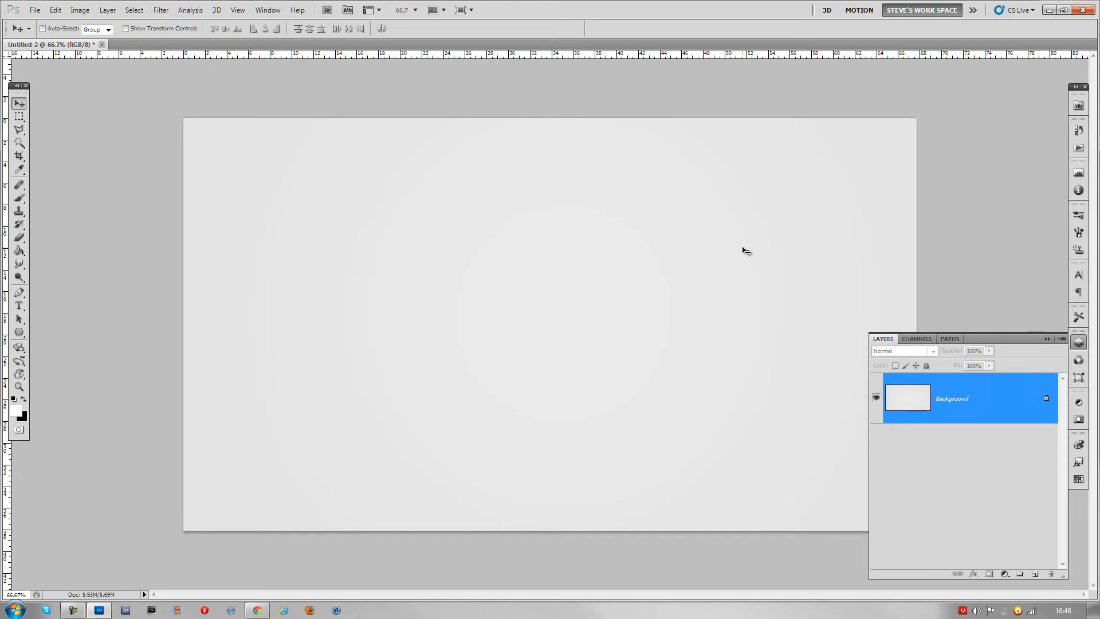
# Step: Cycle through the full-screen modes with and without menus and return to the standard screen mode
pyautogui.press('f')
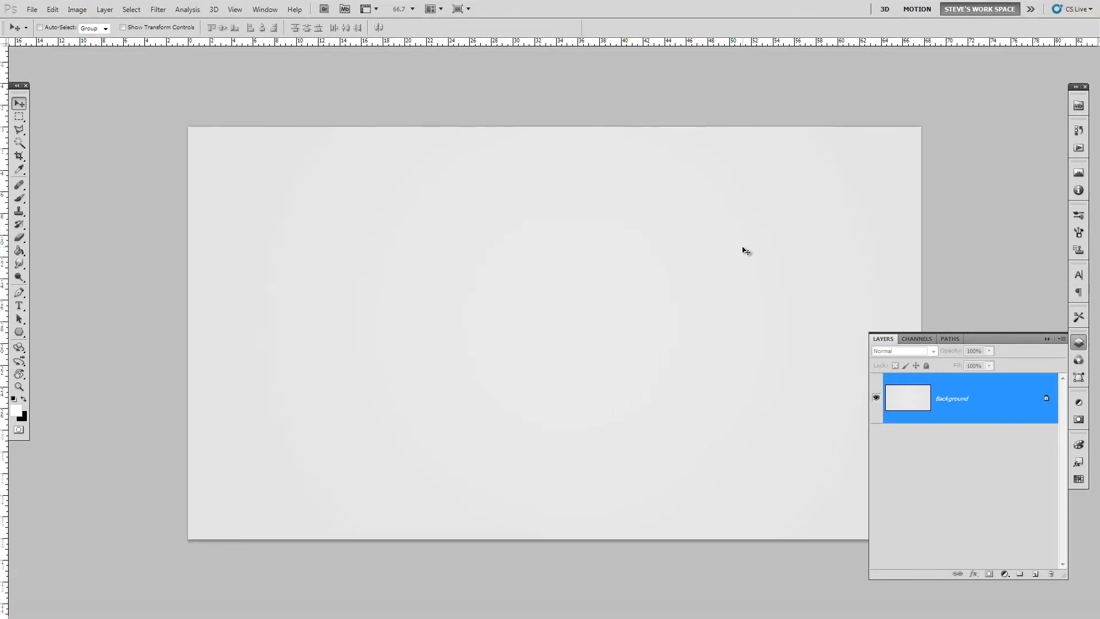
pyautogui.press('f')
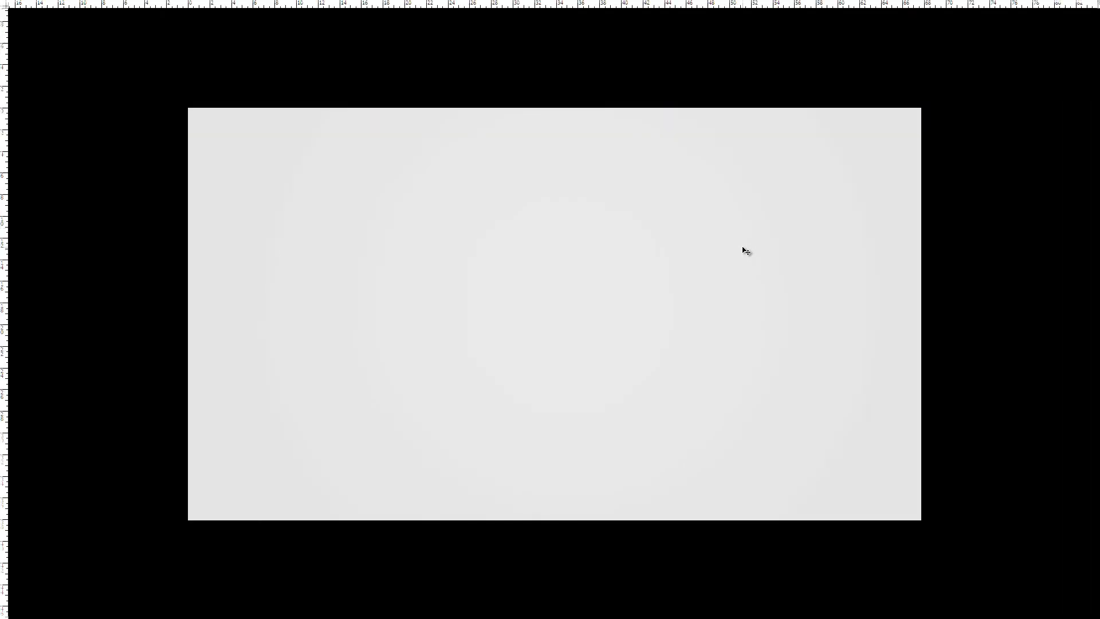
pyautogui.press('f')
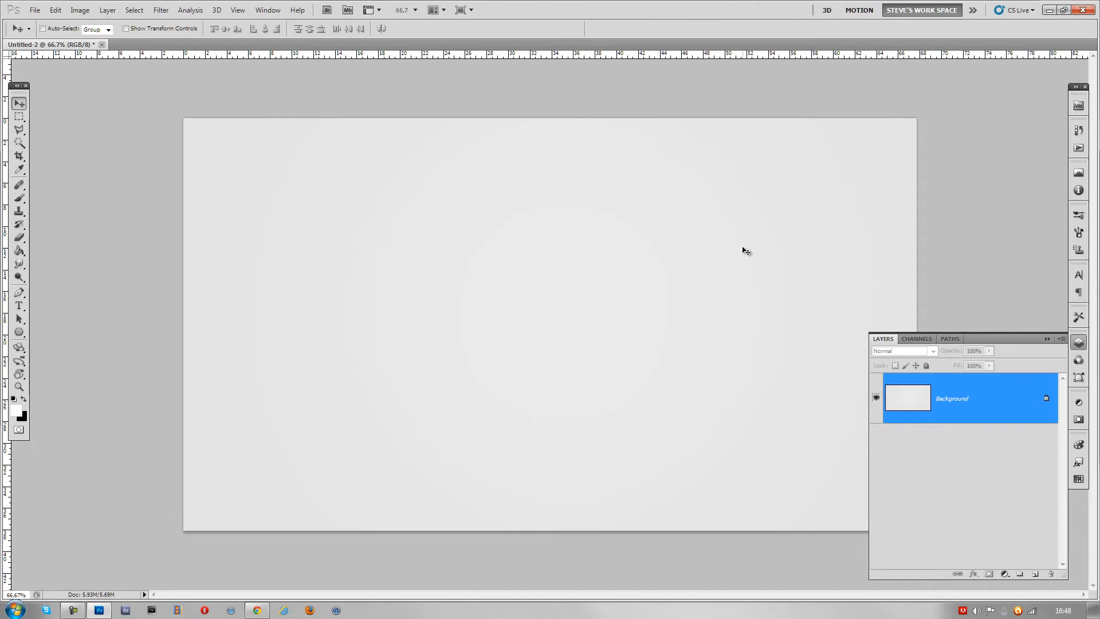
# Step: Create a new blank document with the settings already offered
pyautogui.click(34, 10)
pyautogui.click(51, 25)
pyautogui.press('Return')
# Step: Switch back and forth between the open Untitled-2 and Untitled-3 documents to compare them
pyautogui.click(79, 44)
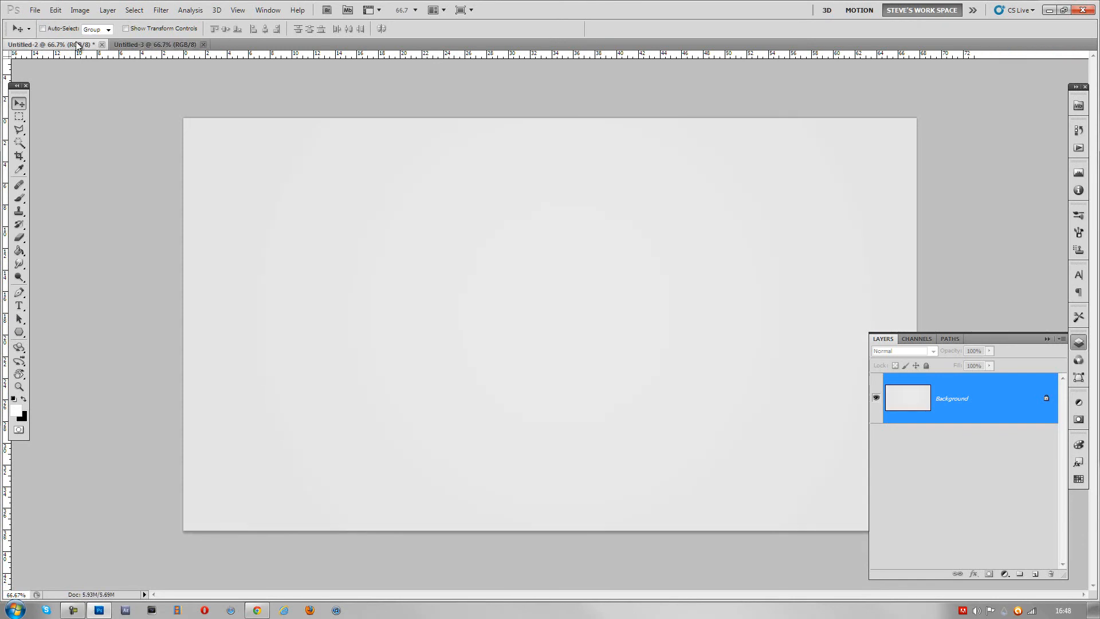
pyautogui.hotkey('ctrl', 'Tab')
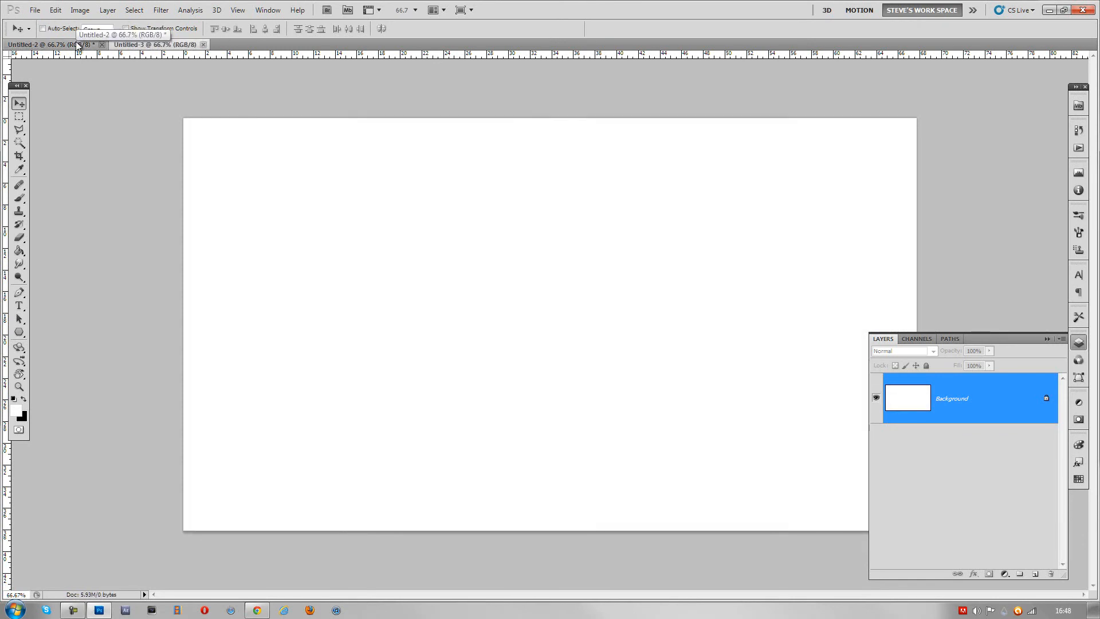
pyautogui.hotkey('ctrl', 'Tab')
pyautogui.hotkey('ctrl', 'Tab')
pyautogui.click(79, 45)
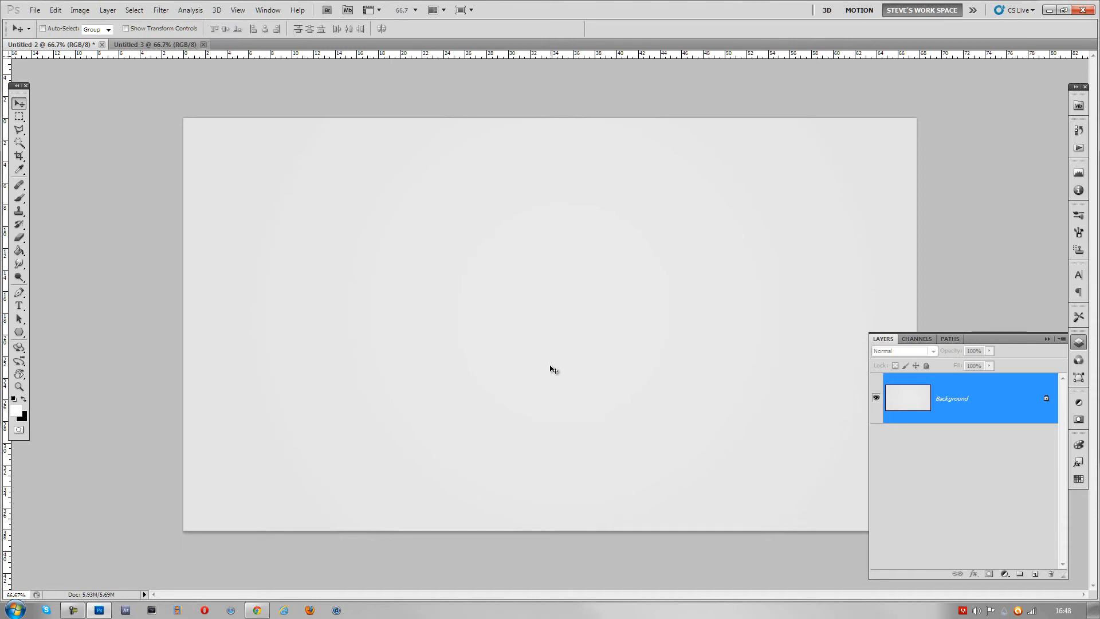
pyautogui.hotkey('ctrl', 'Tab')
pyautogui.hotkey('ctrl', 'Tab')
pyautogui.hotkey('ctrl', 'Tab')
pyautogui.hotkey('ctrl', 'Tab')
pyautogui.hotkey('ctrl', 'Tab')
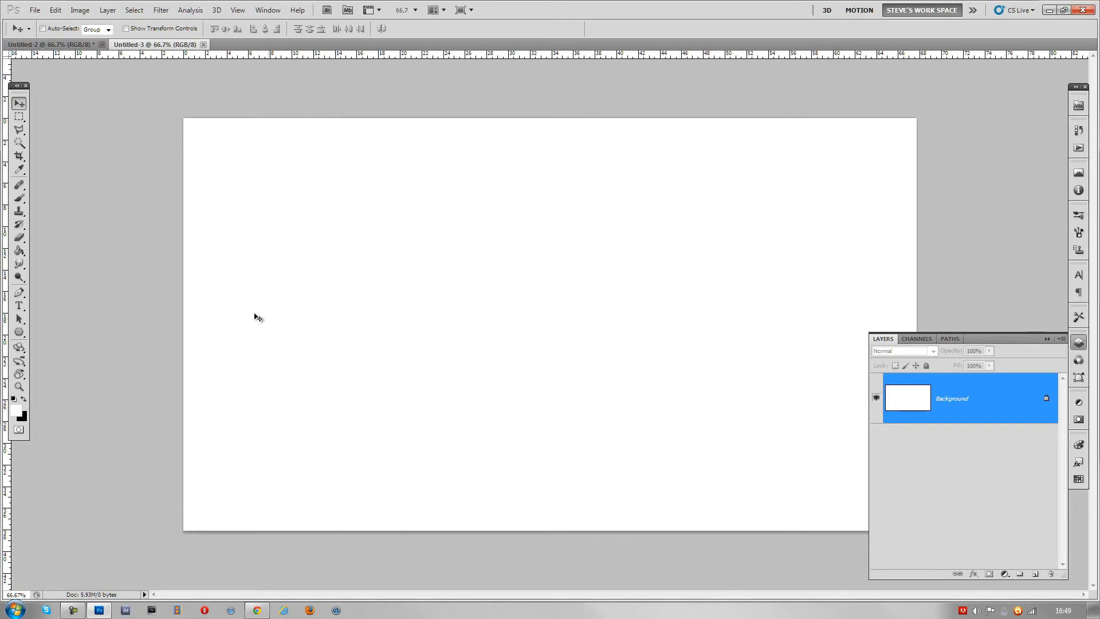
# Step: Place ASSASSINS CREED.jpg into the Untitled-2 document, scaled to about 147% around the canvas centre
pyautogui.click(40, 44)
pyautogui.click(35, 10)
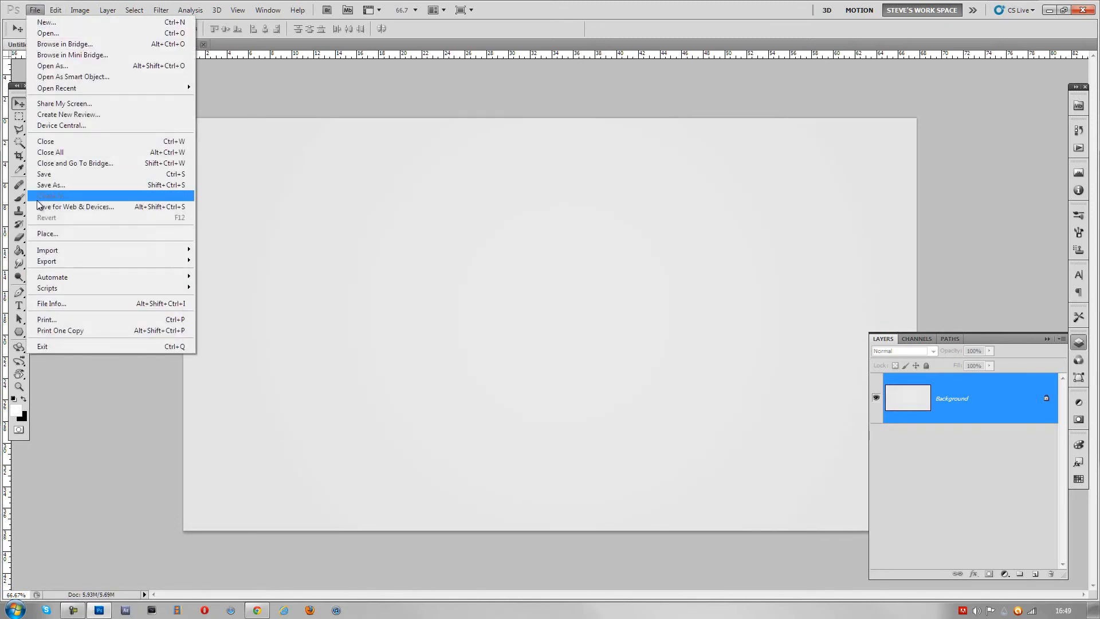
pyautogui.click(41, 233)
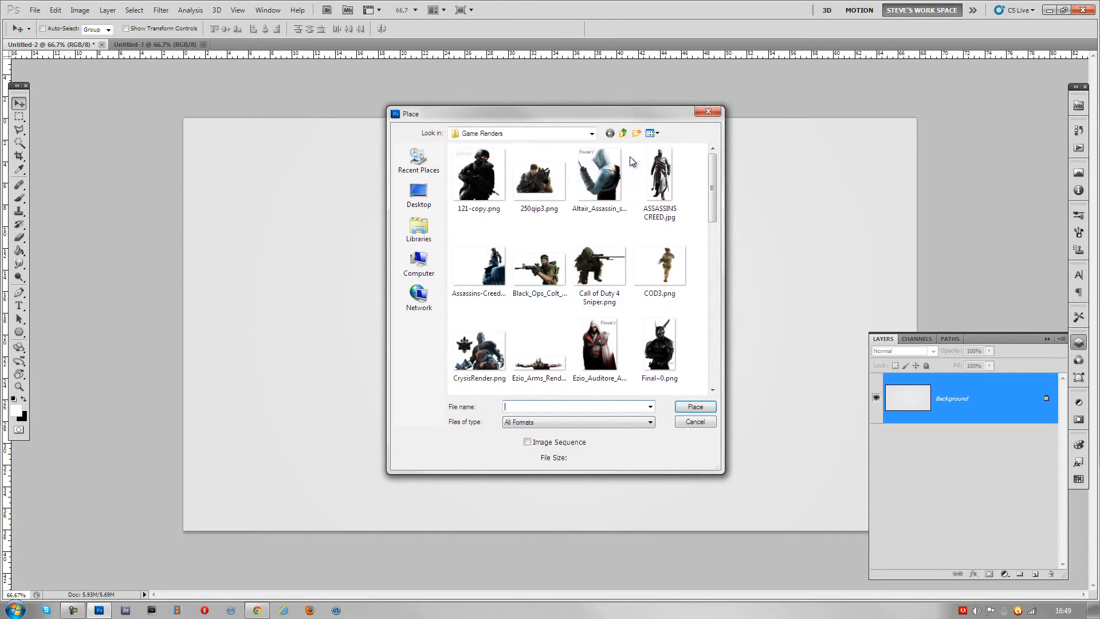
pyautogui.doubleClick(682, 185)
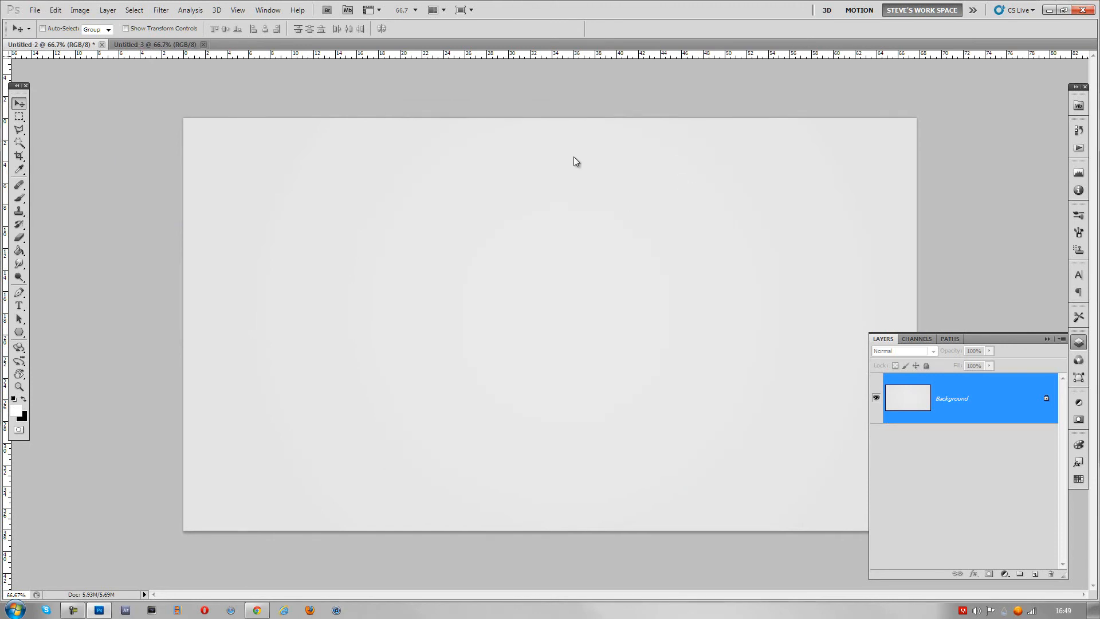
pyautogui.moveTo(603, 215); pyautogui.dragTo(670, 181)
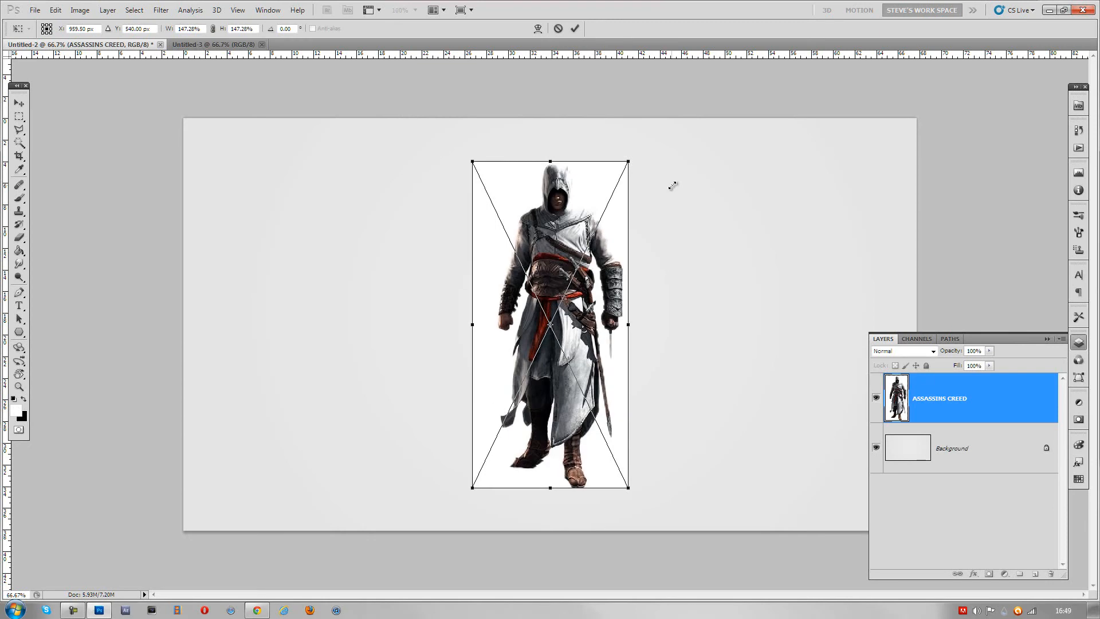
pyautogui.click(574, 28)
# Step: Scale the placed ASSASSINS CREED image proportionally to about 176% around its centre with Free Transform
pyautogui.hotkey('ctrl', 't')
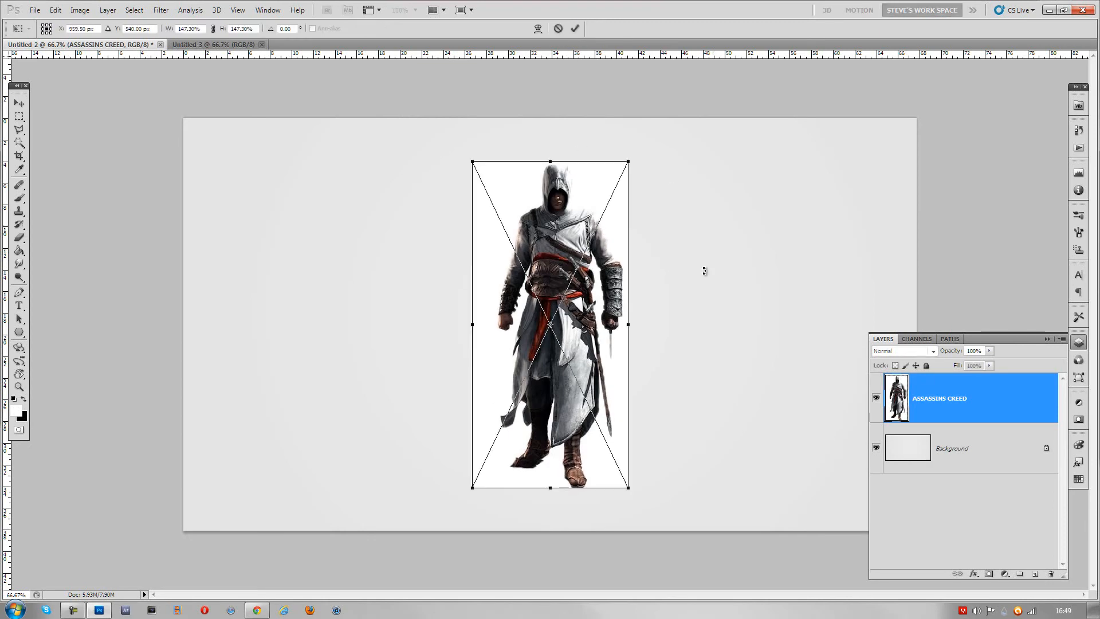
pyautogui.moveTo(713, 223); pyautogui.dragTo(697, 250)
pyautogui.moveTo(628, 161); pyautogui.dragTo(695, 152)
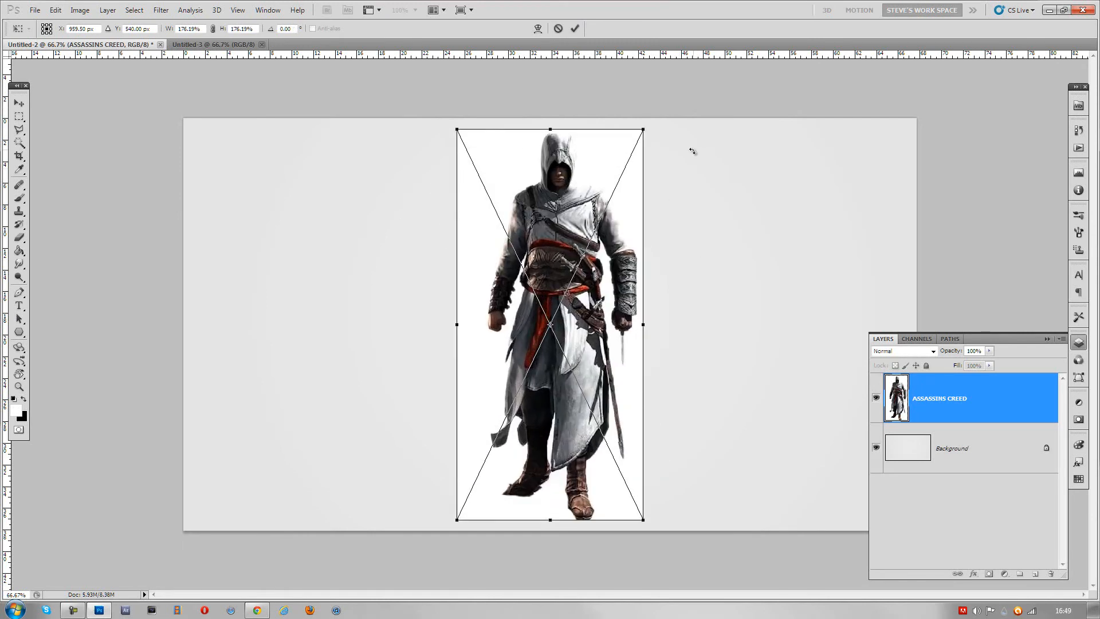
pyautogui.press('Return')
# Step: Move the ASSASSINS CREED image so it stands slightly right of the canvas centre
pyautogui.click(160, 31)
pyautogui.click(164, 31)
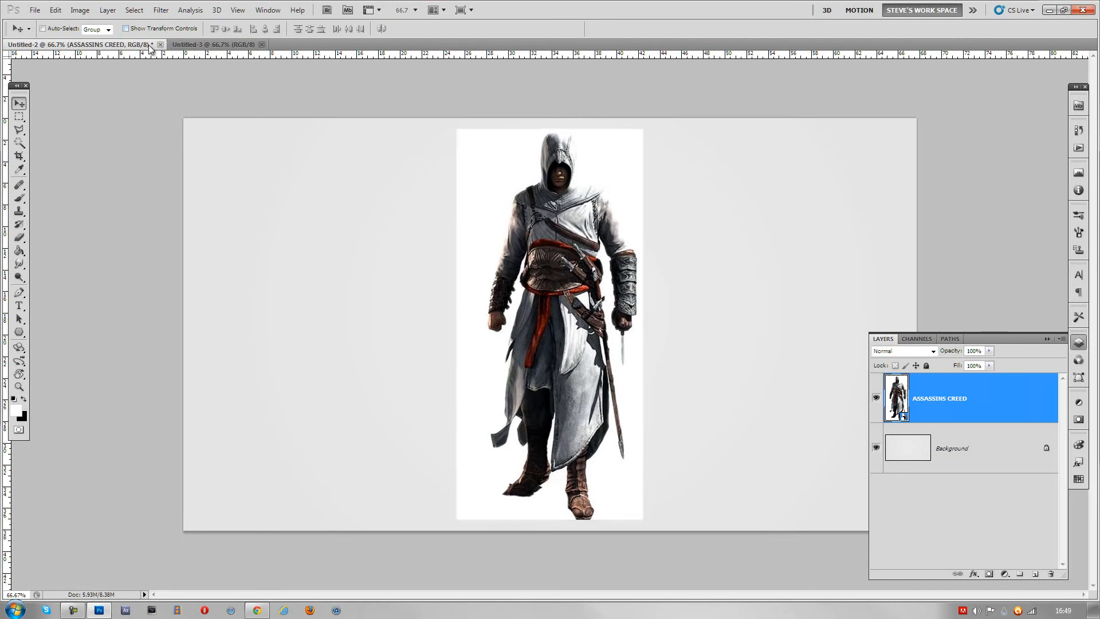
pyautogui.moveTo(601, 250); pyautogui.dragTo(626, 236)
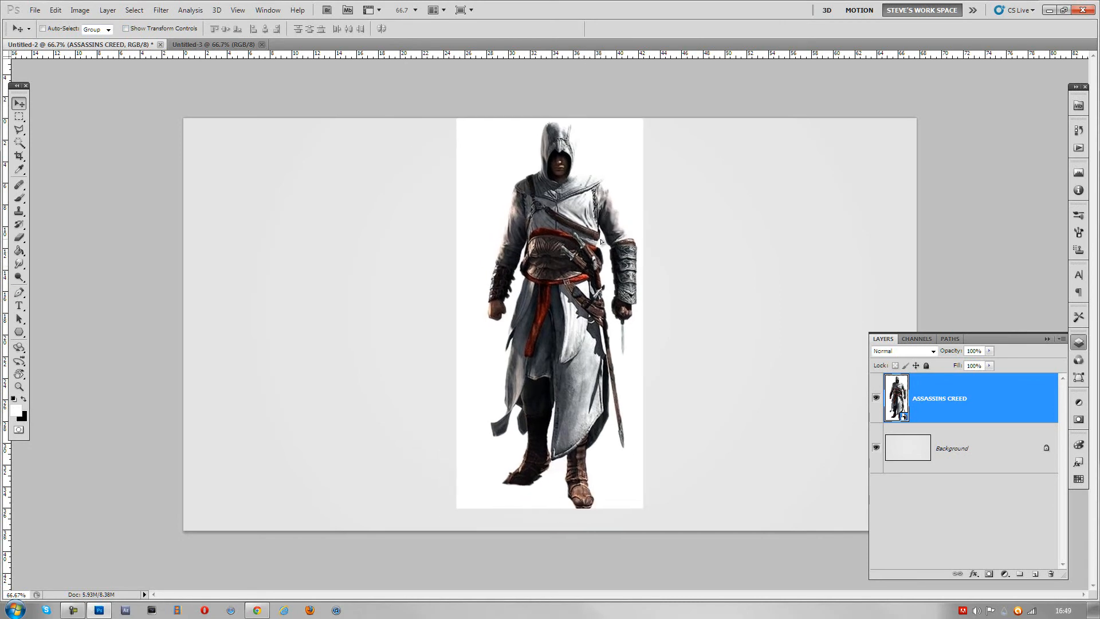
pyautogui.moveTo(502, 167); pyautogui.dragTo(505, 176)
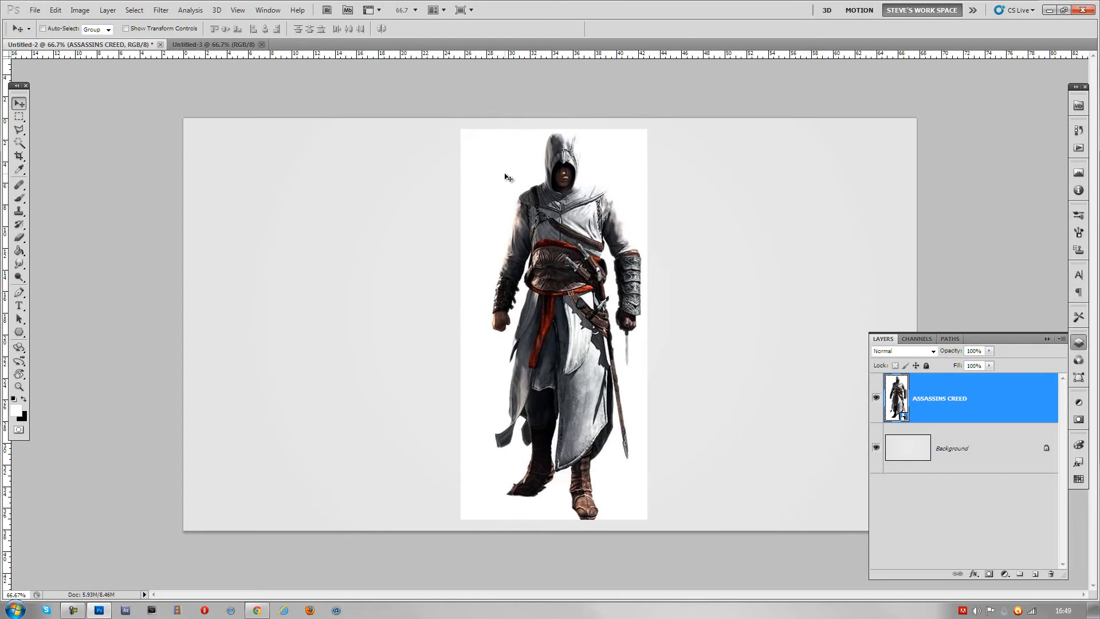
# Step: Rasterize the ASSASSINS CREED layer and remove the white background around the figure using a Magic Wand selection
pyautogui.press('w')
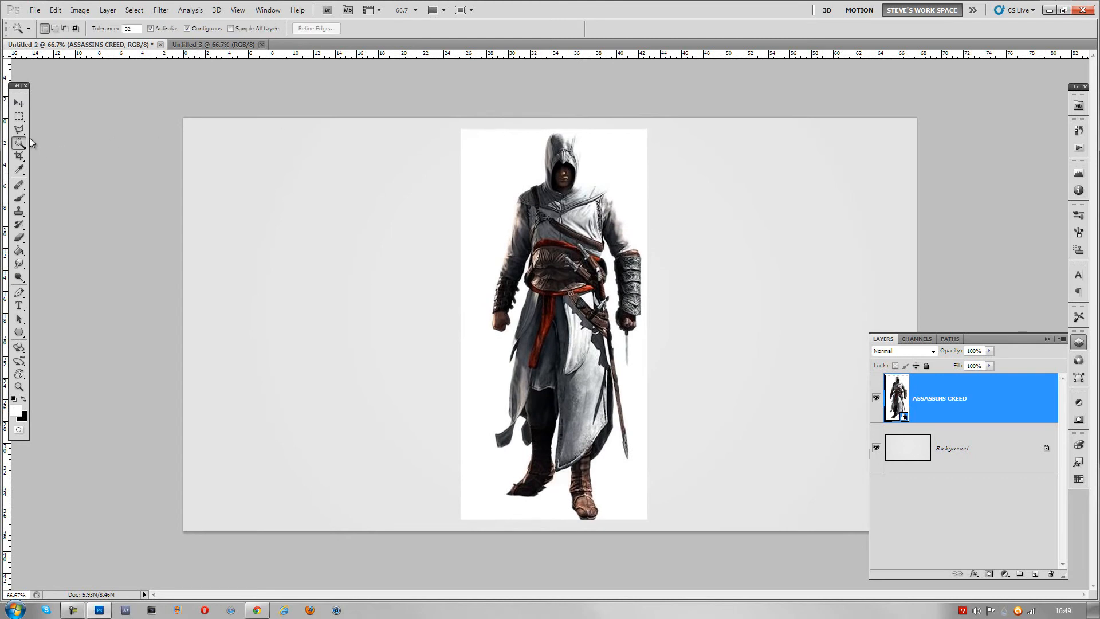
pyautogui.click(486, 196)
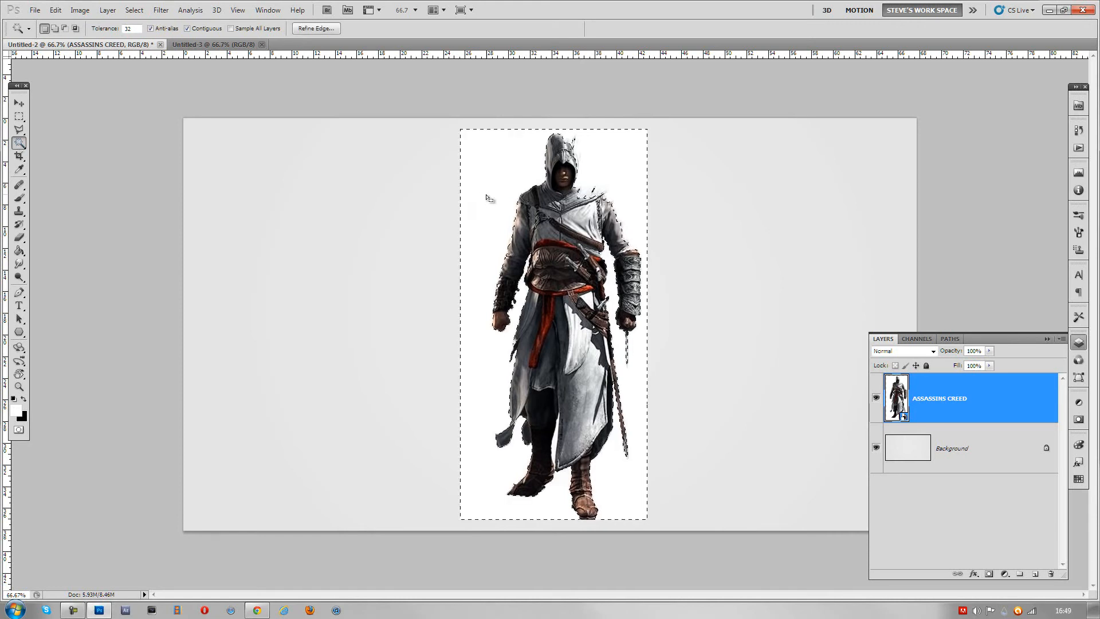
pyautogui.press('Delete')
pyautogui.click(555, 230)
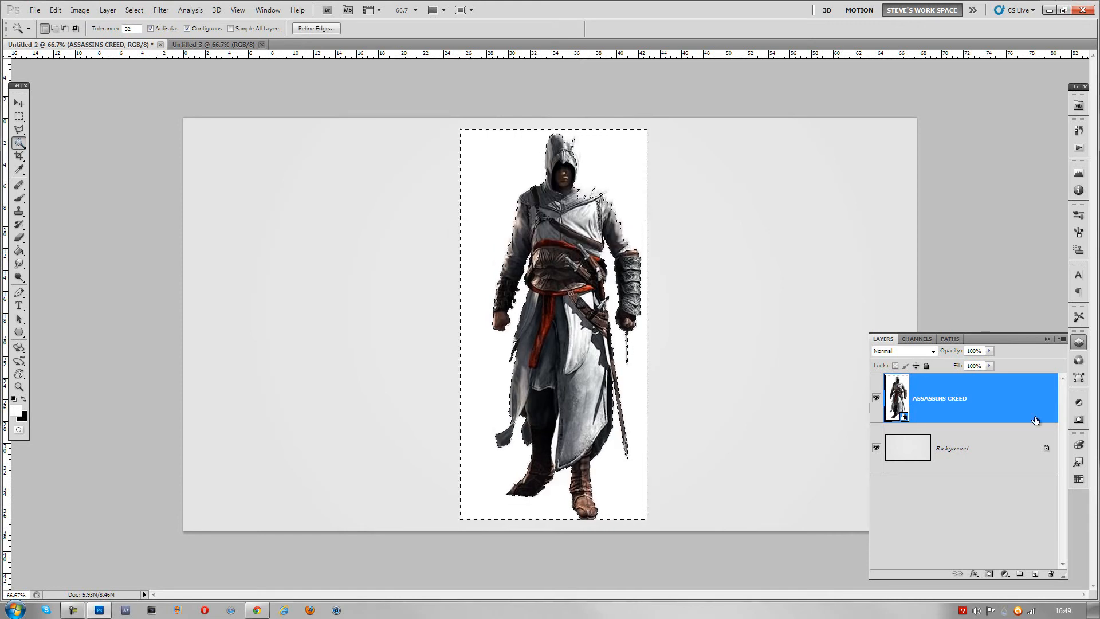
pyautogui.rightClick(1057, 415)
pyautogui.click(987, 233)
pyautogui.press('Delete')
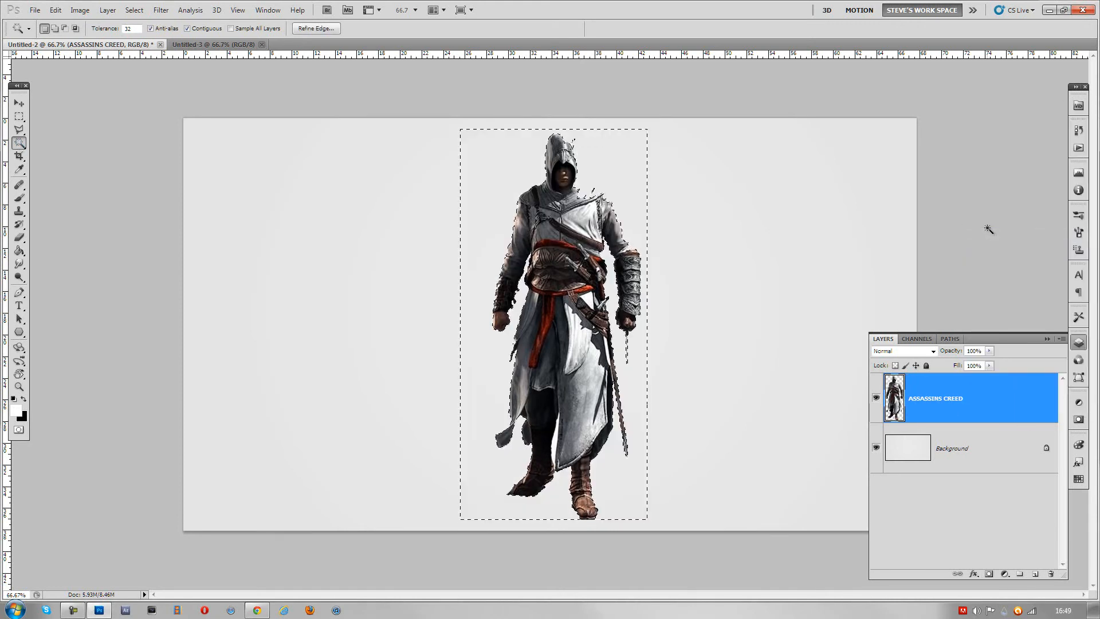
pyautogui.hotkey('ctrl', 'd')
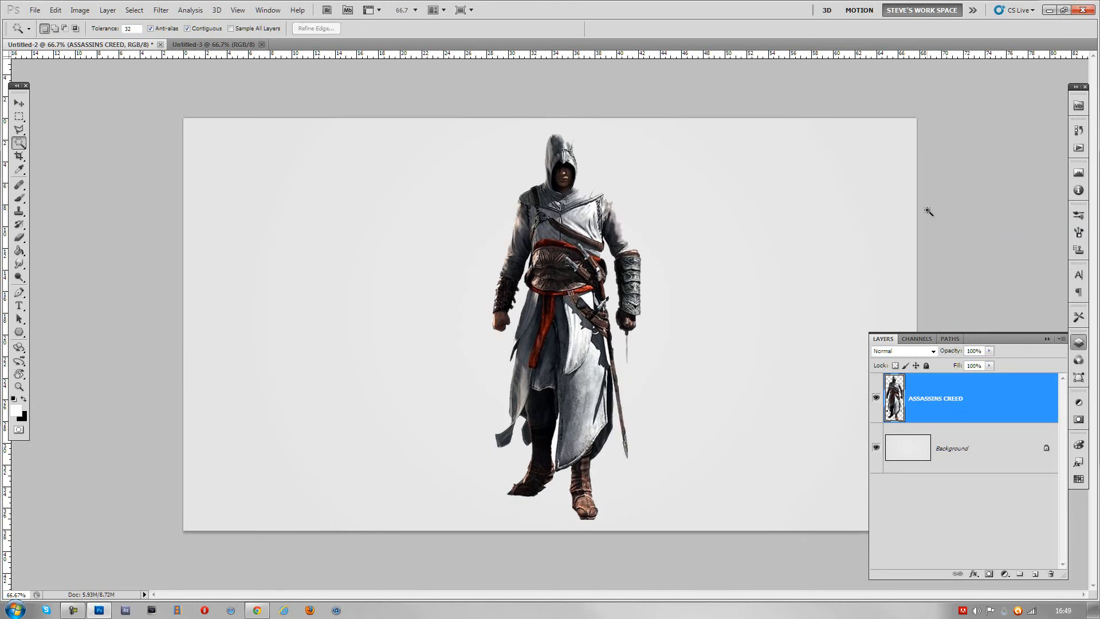
# Step: Add a new blank layer directly above the Background layer and reset the colours to default black and white
pyautogui.click(19, 103)
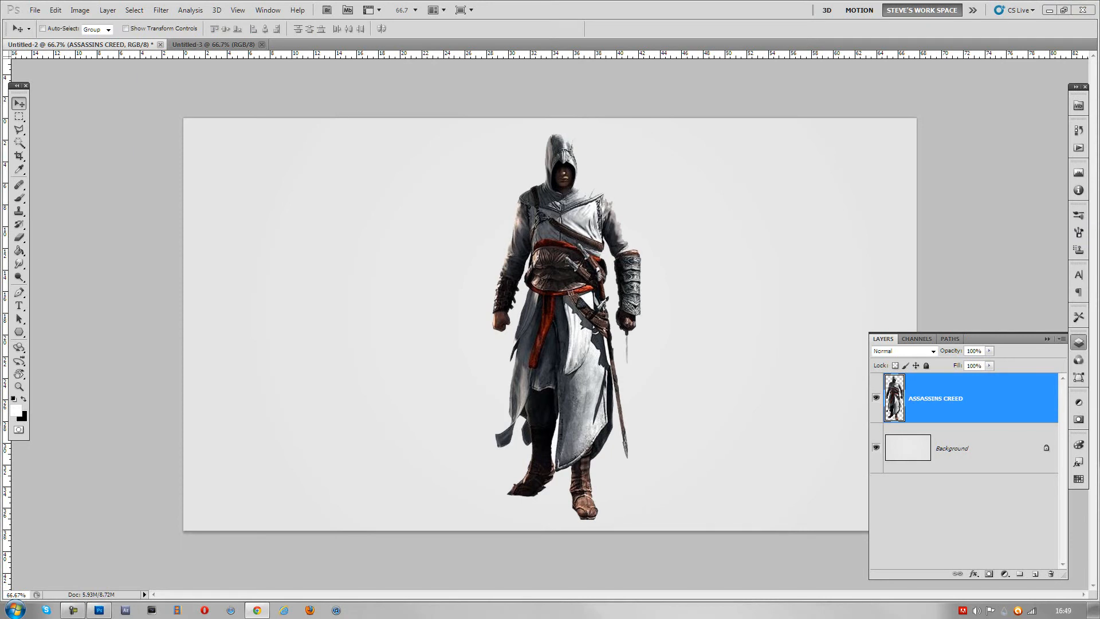
pyautogui.click(976, 460)
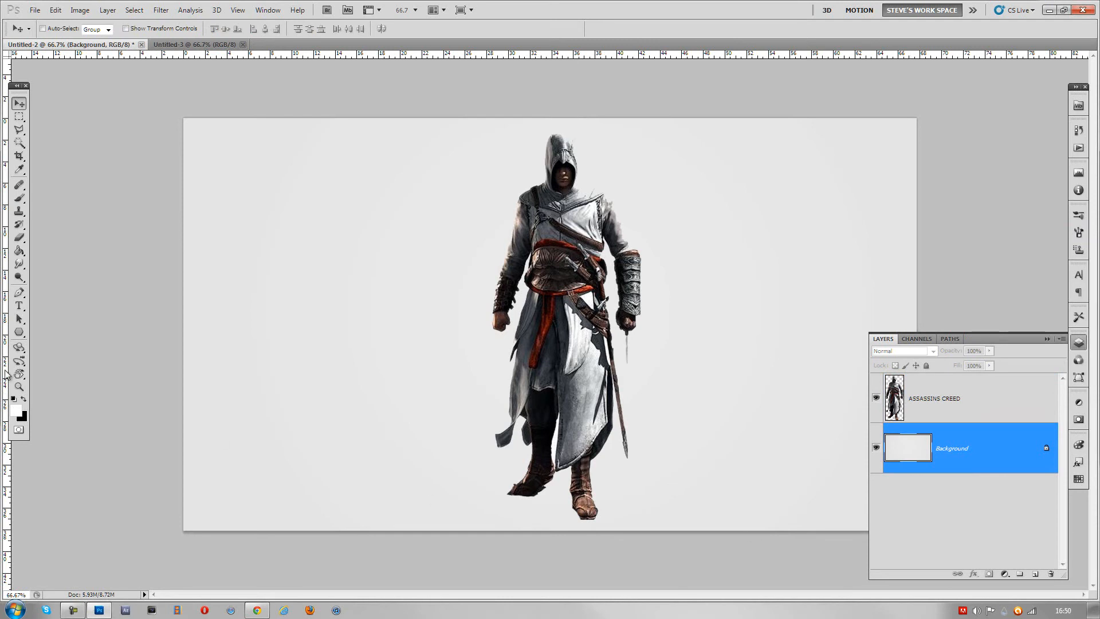
pyautogui.click(1035, 574)
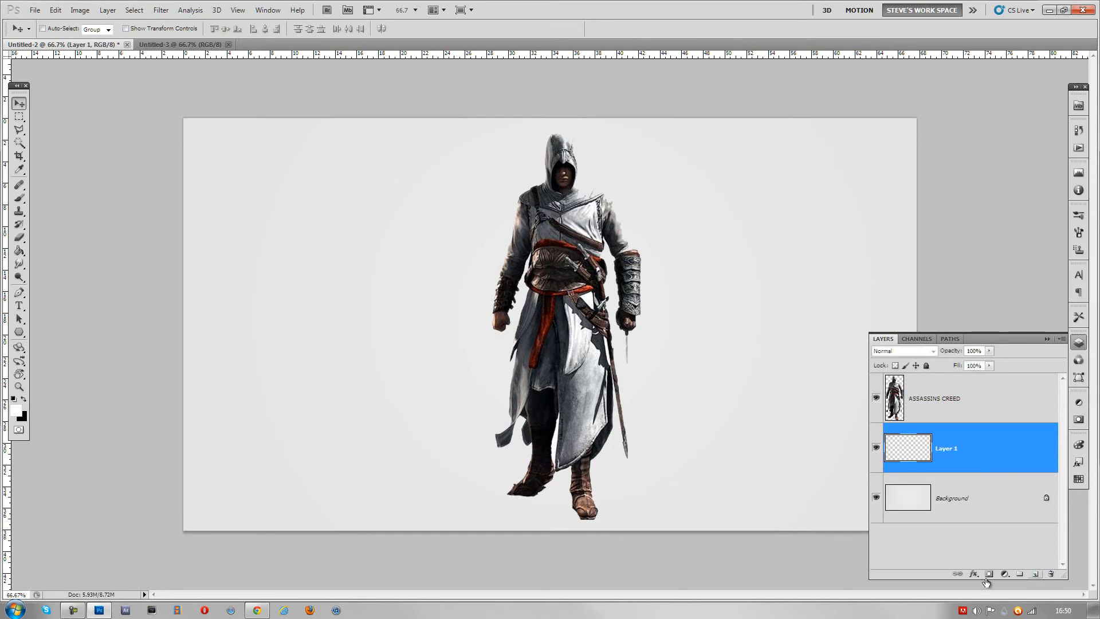
pyautogui.click(14, 401)
# Step: Fill the new blank layer with black using the Paint Bucket, and undo the fill
pyautogui.click(19, 250)
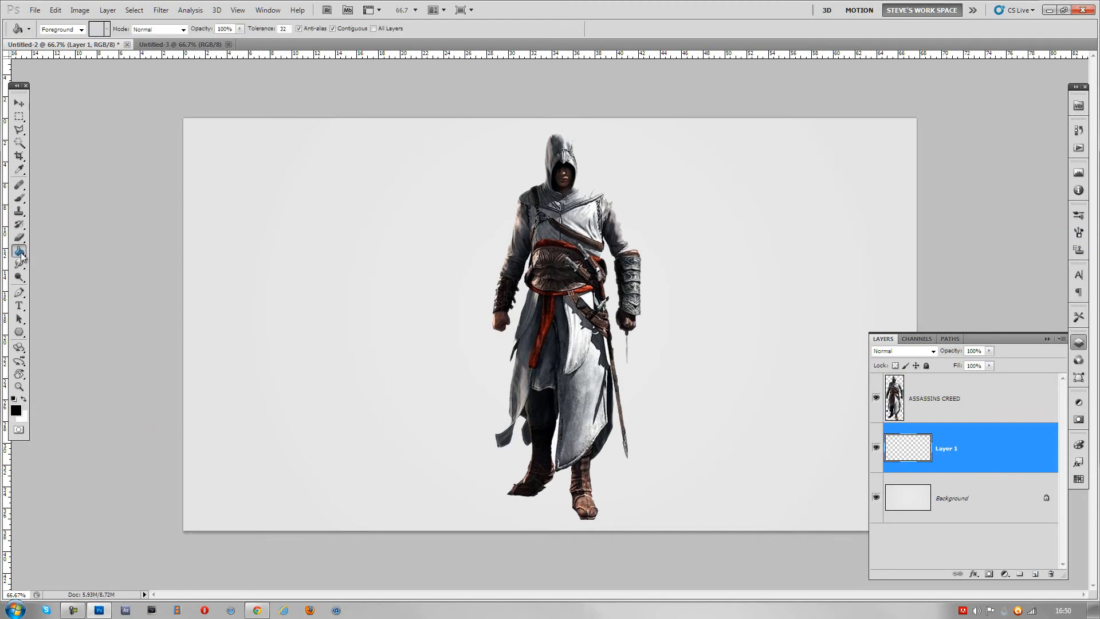
pyautogui.click(354, 250)
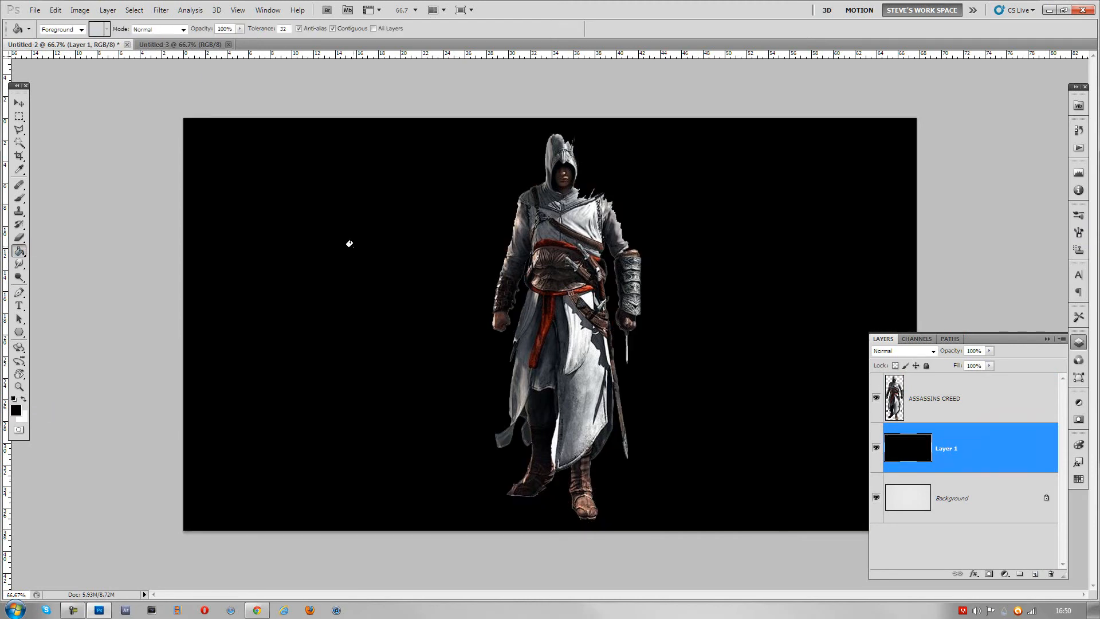
pyautogui.hotkey('ctrl', 'z')
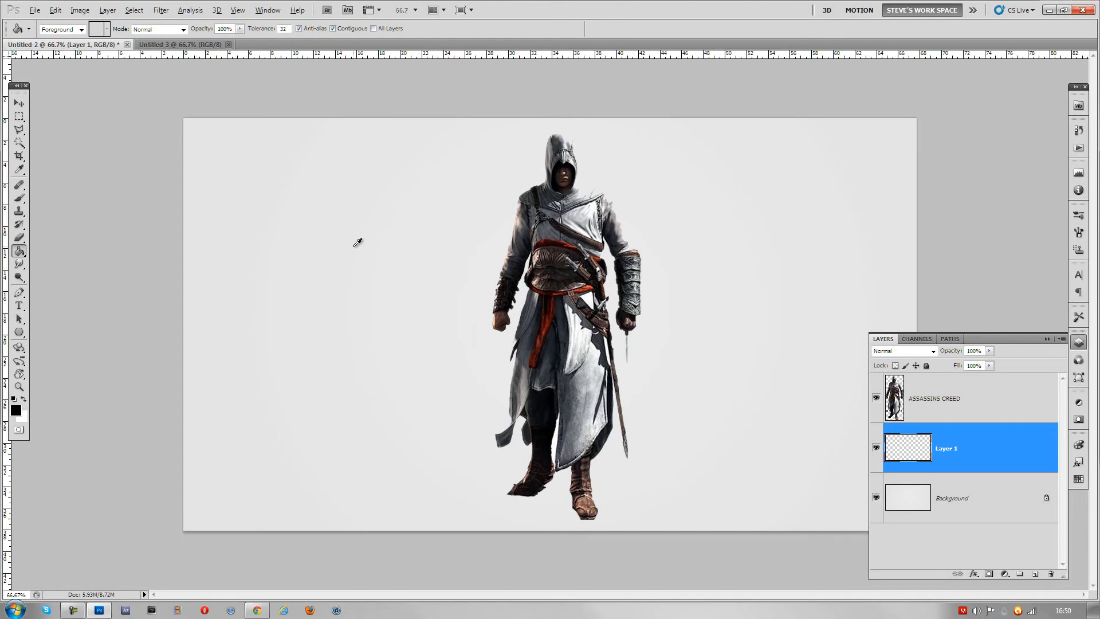
# Step: Fill the blank layer with black and undo it, refill it with the white background colour, and undo that fill too
pyautogui.click(349, 243)
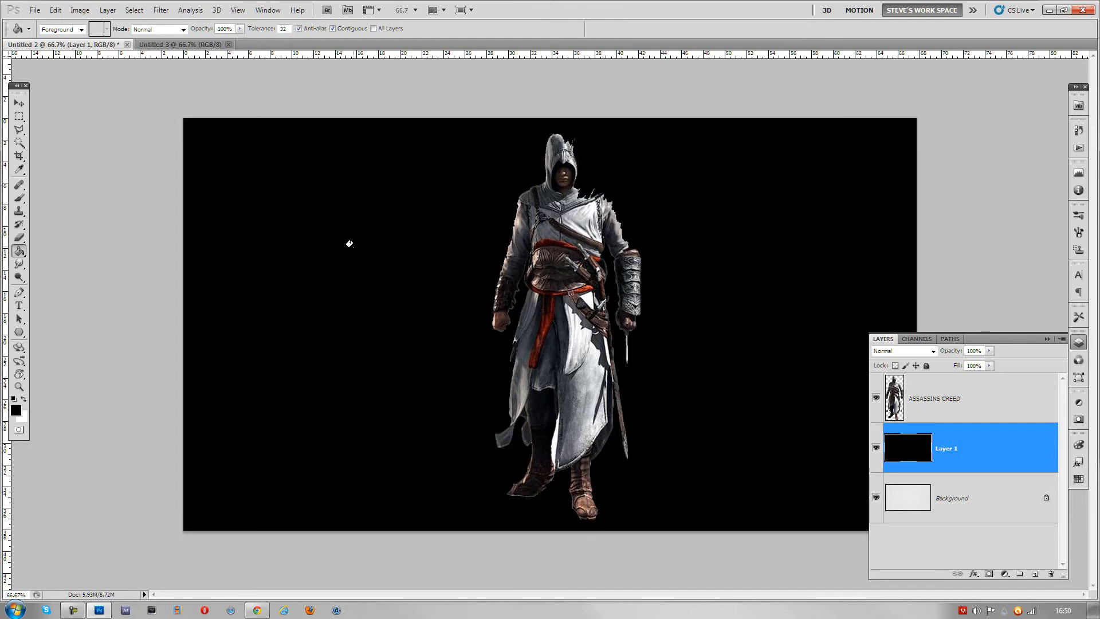
pyautogui.hotkey('ctrl', 'z')
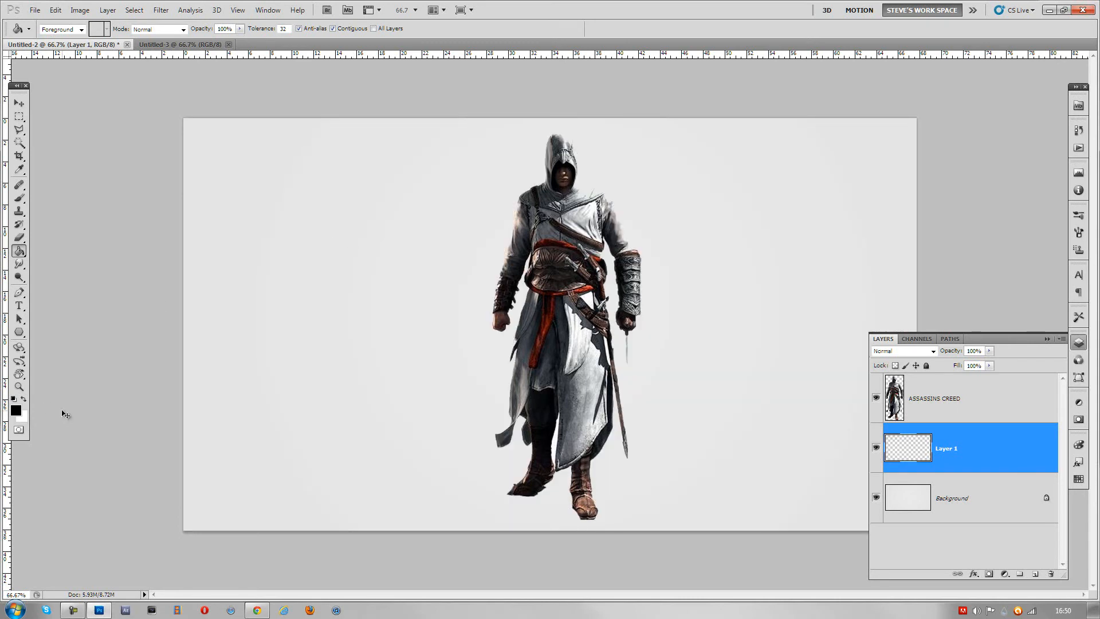
pyautogui.hotkey('ctrl', 'BackSpace')
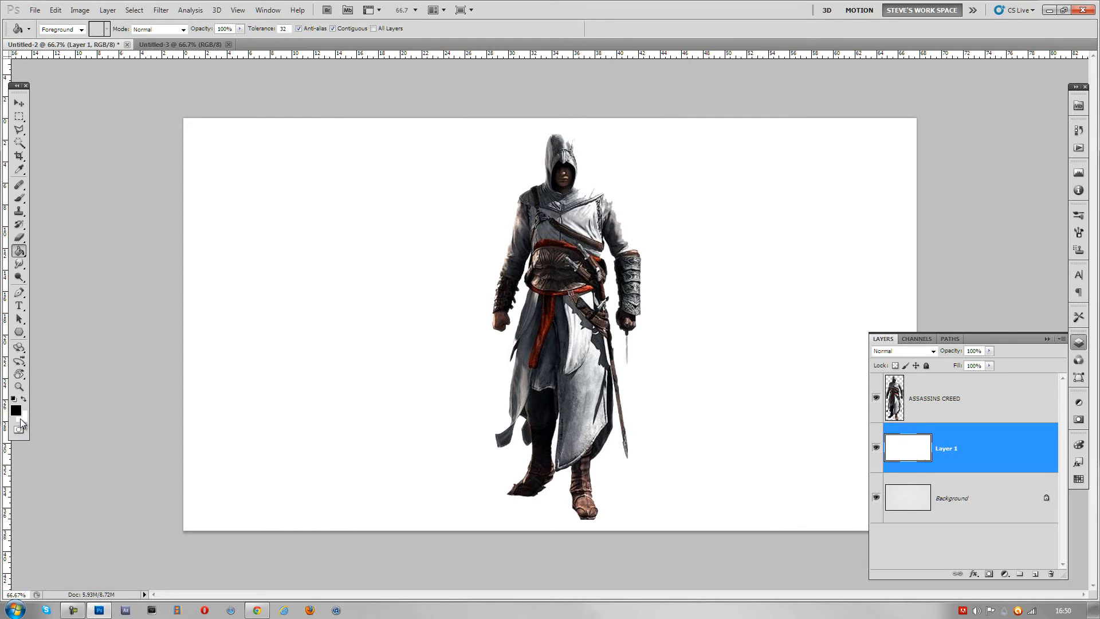
pyautogui.hotkey('ctrl', 'z')
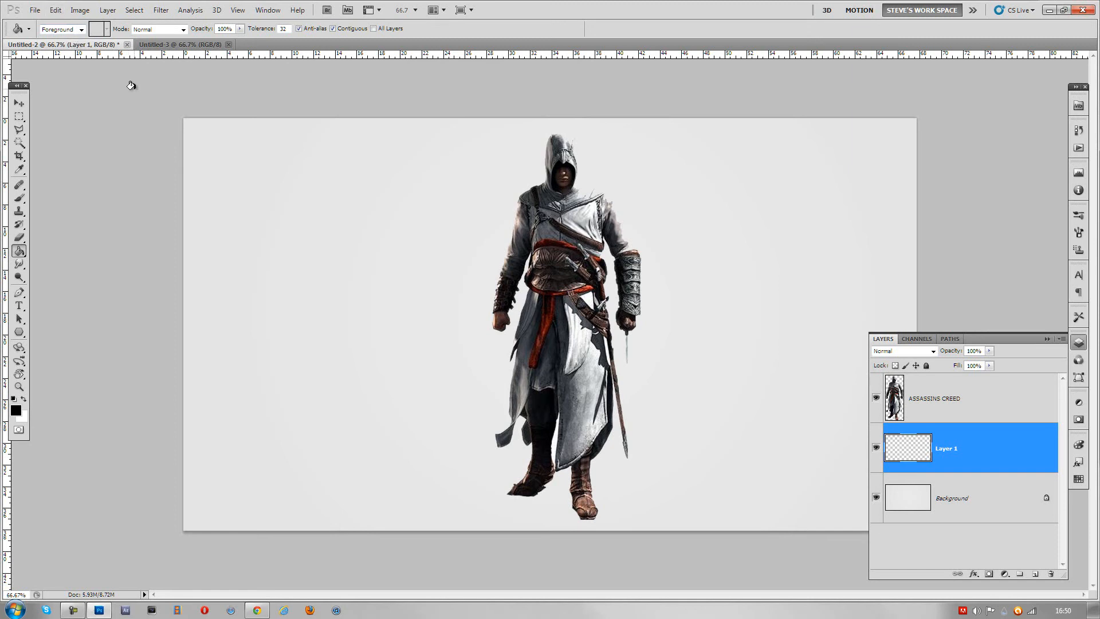
# Step: Step back through the history until the blank layer and the active selection are gone, stepping forward and back once along the way
pyautogui.hotkey('ctrl', 'alt', 'z')
pyautogui.hotkey('ctrl', 'alt', 'z')
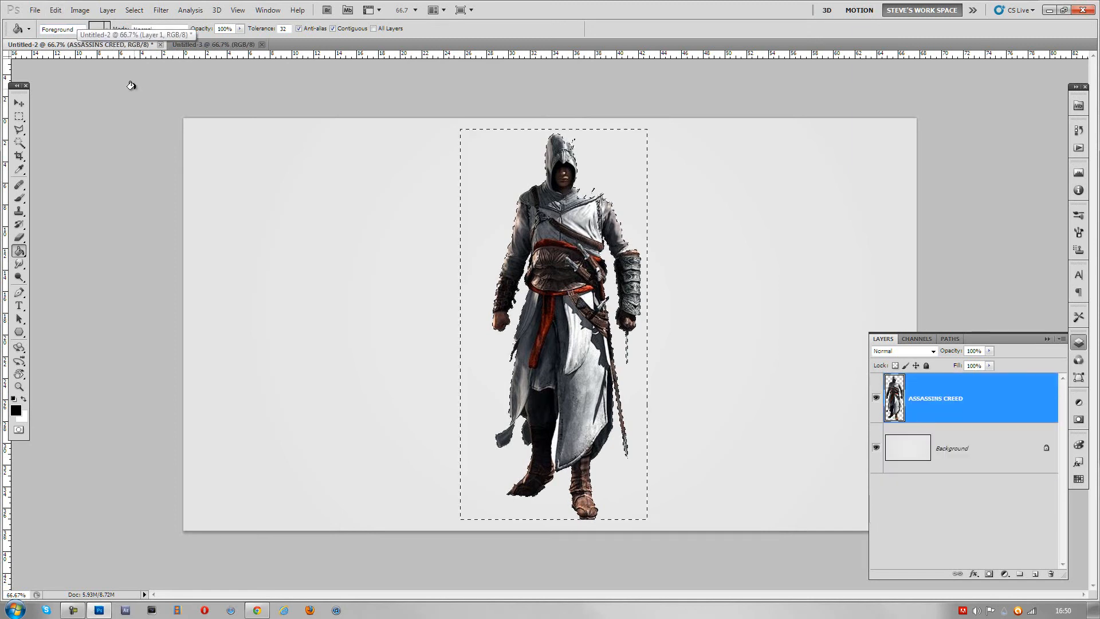
pyautogui.hotkey('ctrl', 'alt', 'z')
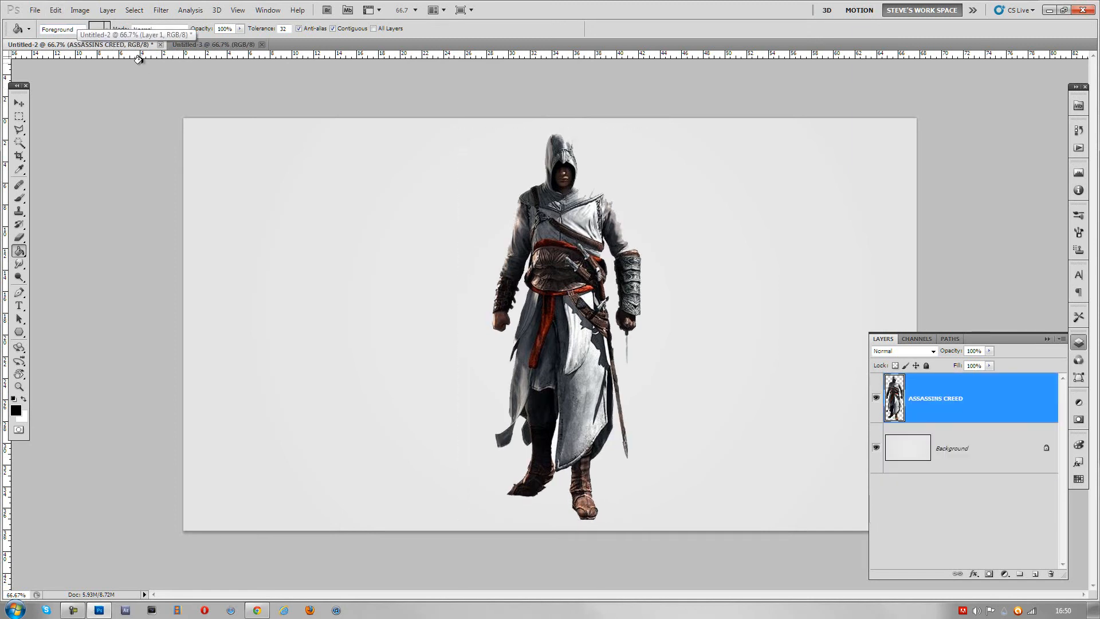
pyautogui.hotkey('ctrl', 'shift', 'z')
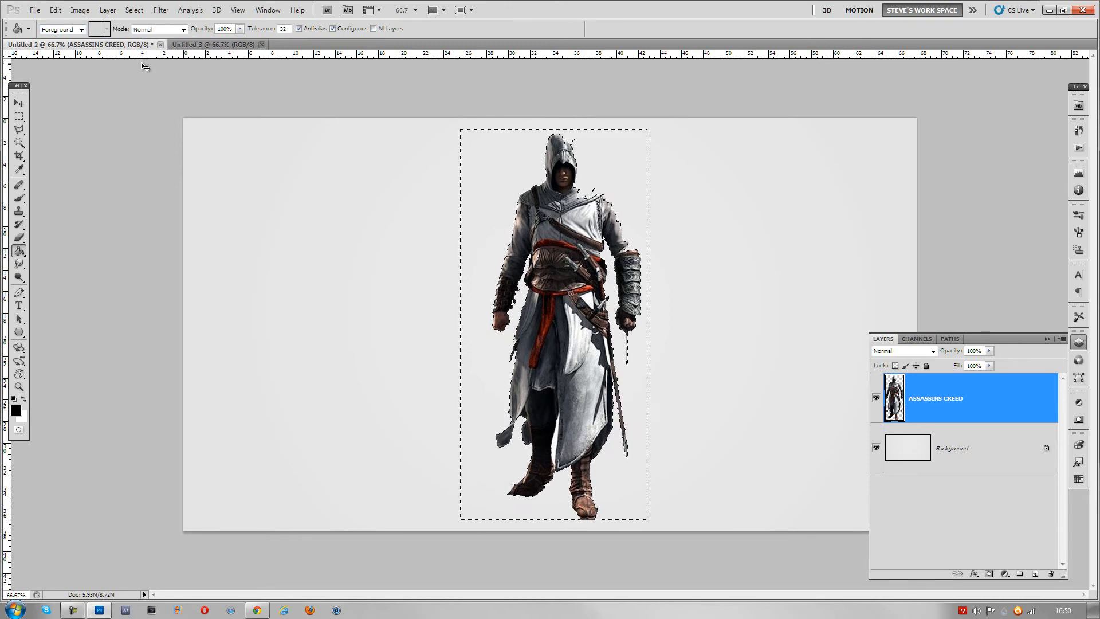
pyautogui.hotkey('ctrl', 'alt', 'z')
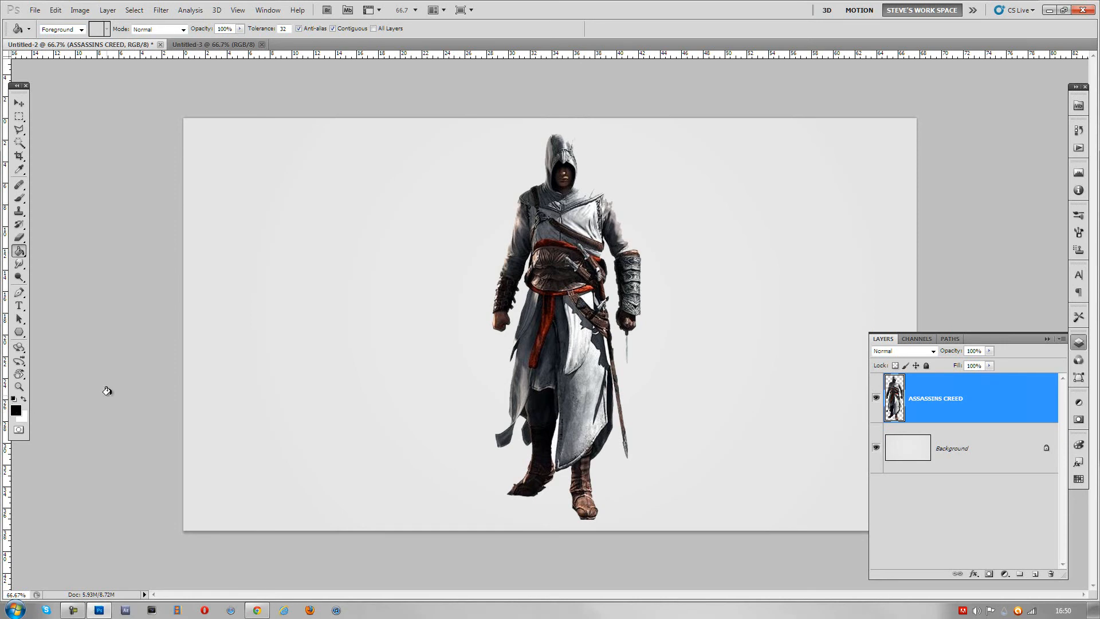
# Step: Swap the foreground and background colours back and forth, ending with black as the foreground
pyautogui.press('x')
pyautogui.press('x')
pyautogui.press('x')
pyautogui.press('x')
pyautogui.press('x')
pyautogui.press('x')
# Step: Pick a muted red foreground colour and a bright green background colour, and reset both to default black and white
pyautogui.click(16, 410)
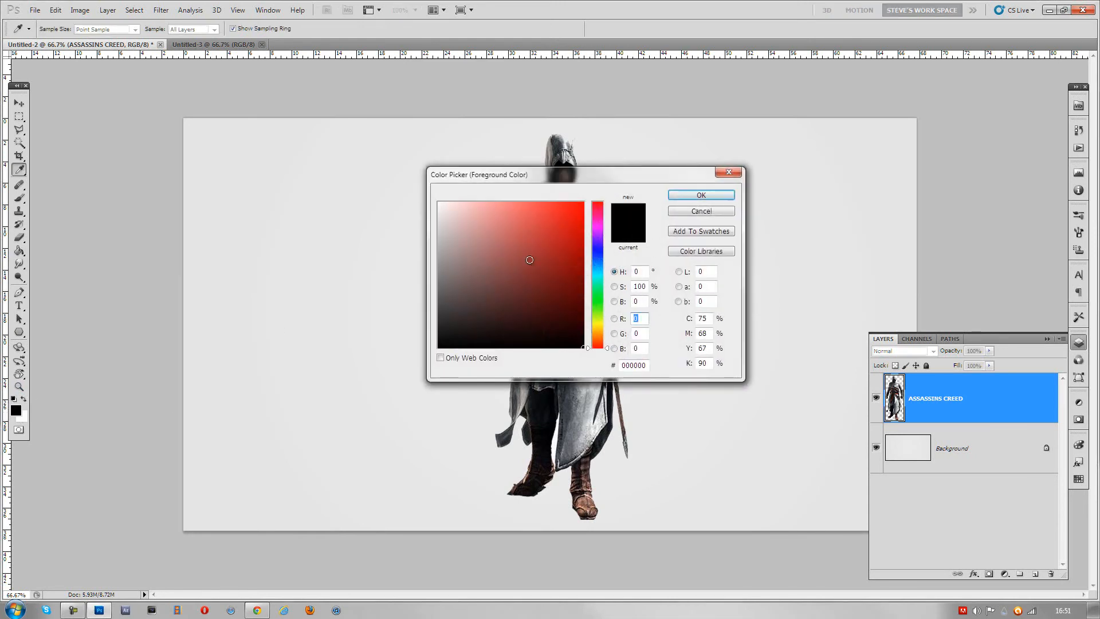
pyautogui.click(529, 259)
pyautogui.click(701, 195)
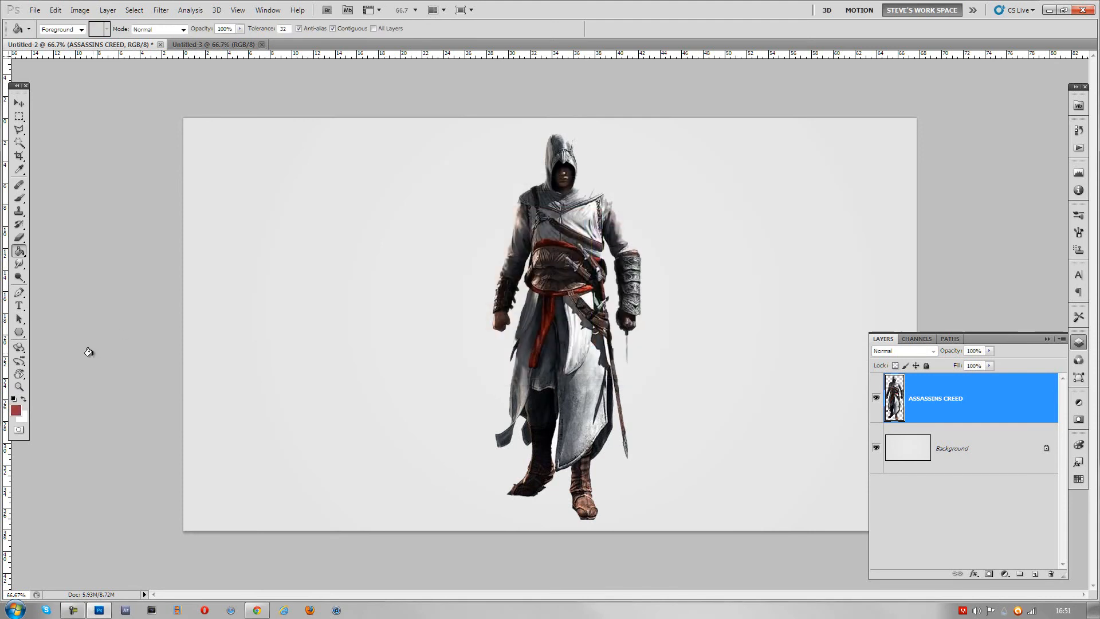
pyautogui.click(21, 417)
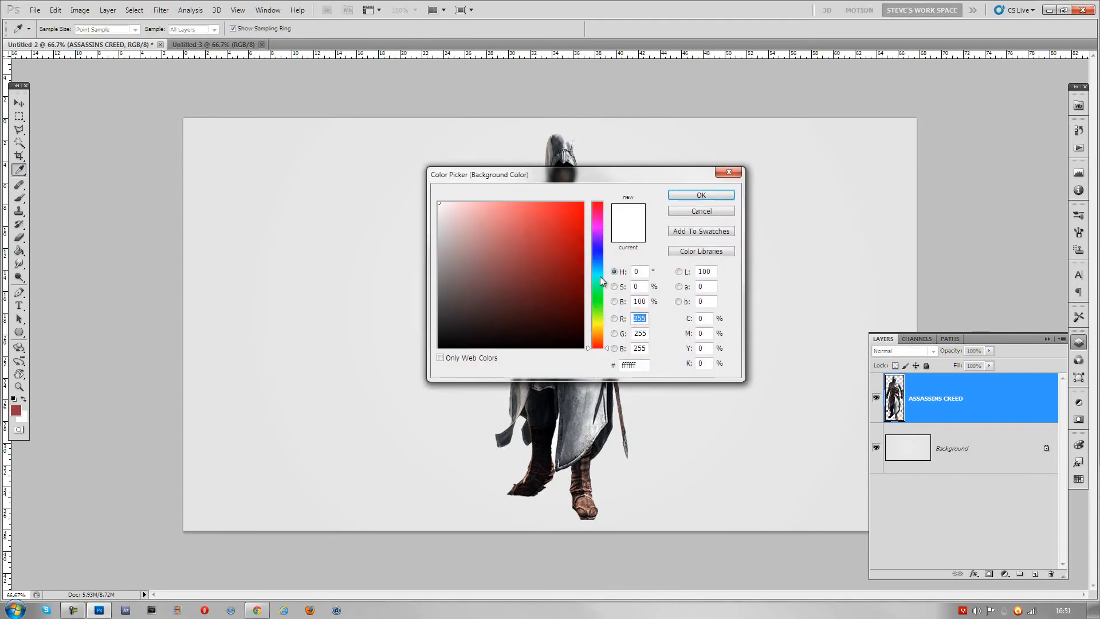
pyautogui.click(593, 297)
pyautogui.click(574, 213)
pyautogui.click(701, 195)
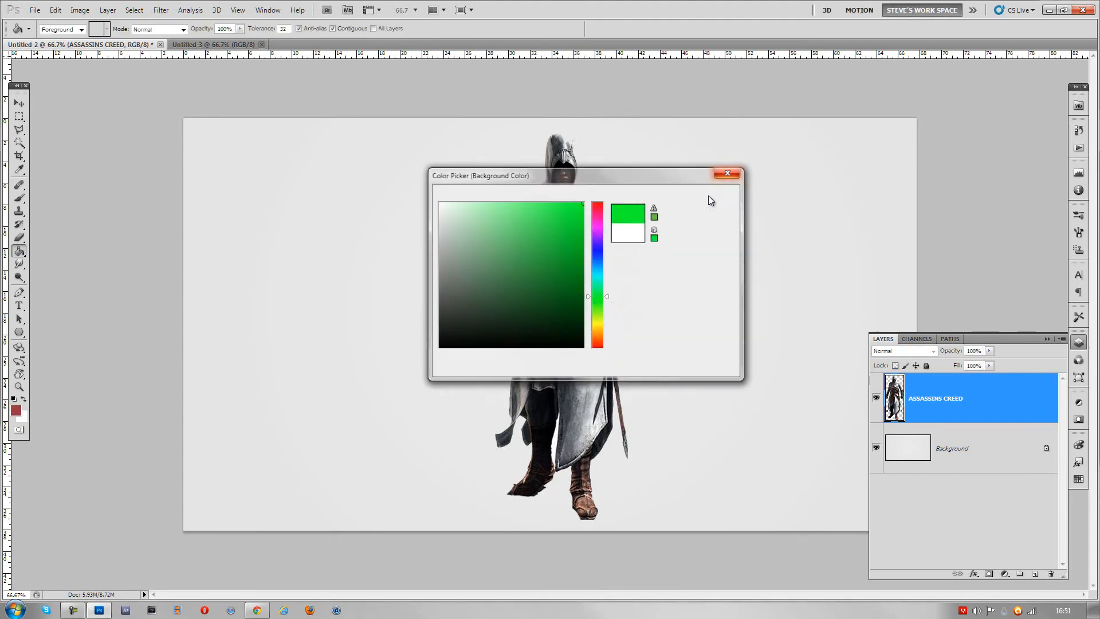
pyautogui.press('d')
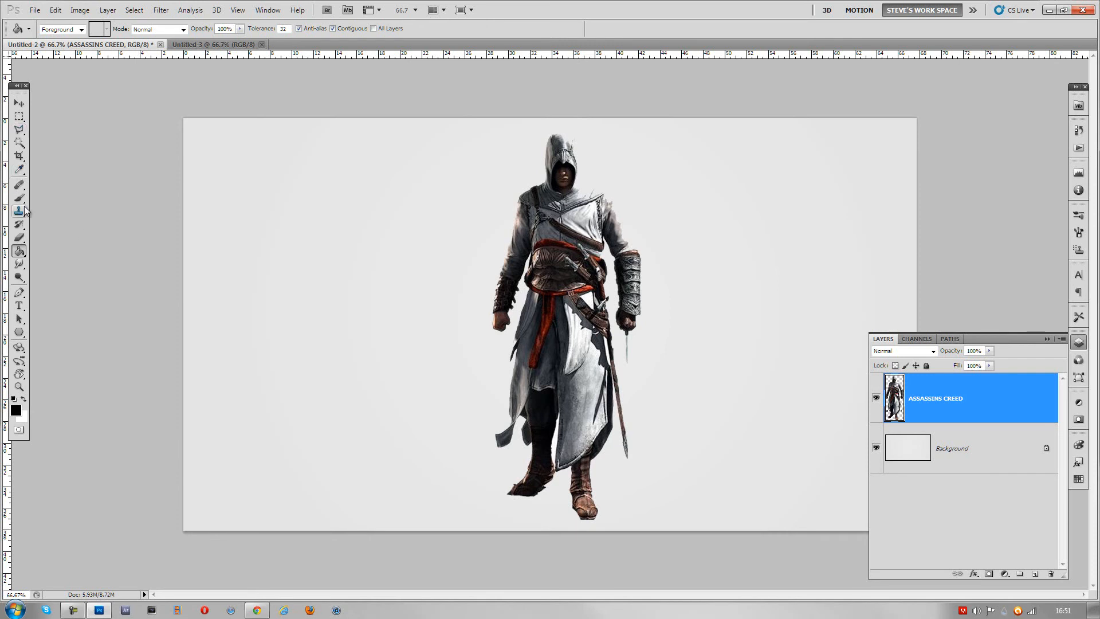
# Step: Make a rectangular marquee selection beside the figure's left side and add an overlapping rectangle at its lower right corner
pyautogui.click(18, 104)
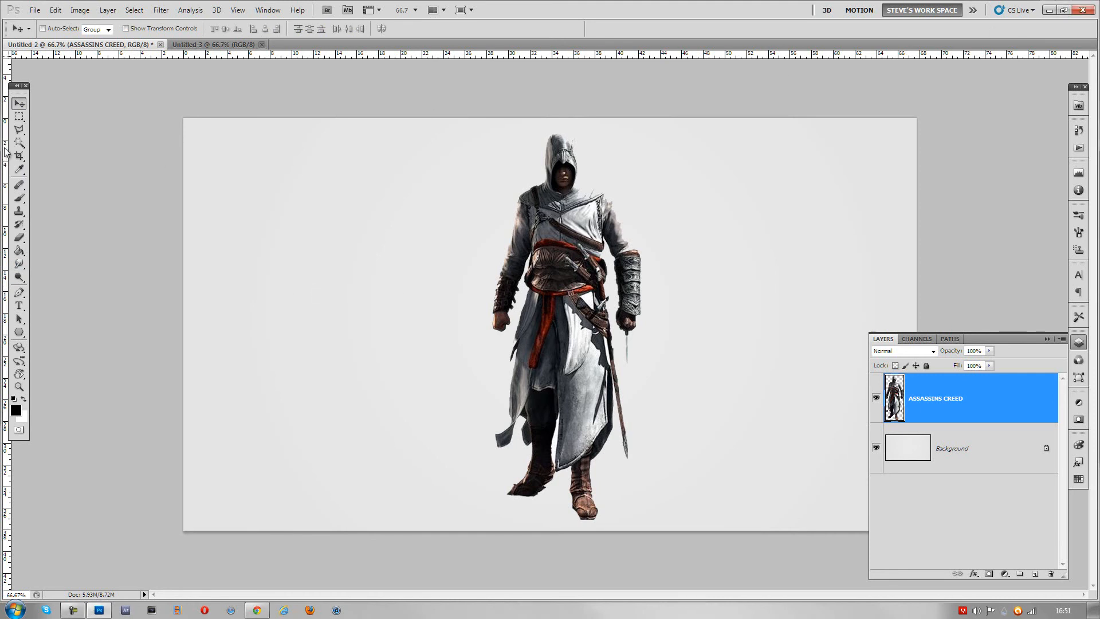
pyautogui.click(19, 118)
pyautogui.click(19, 118)
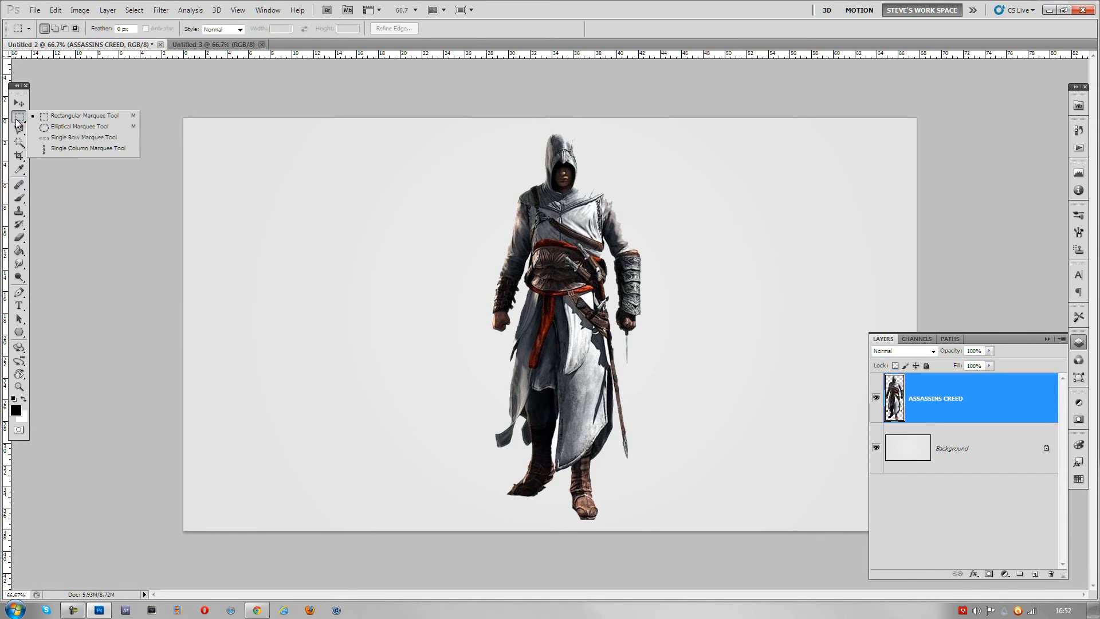
pyautogui.moveTo(276, 271); pyautogui.dragTo(459, 410)
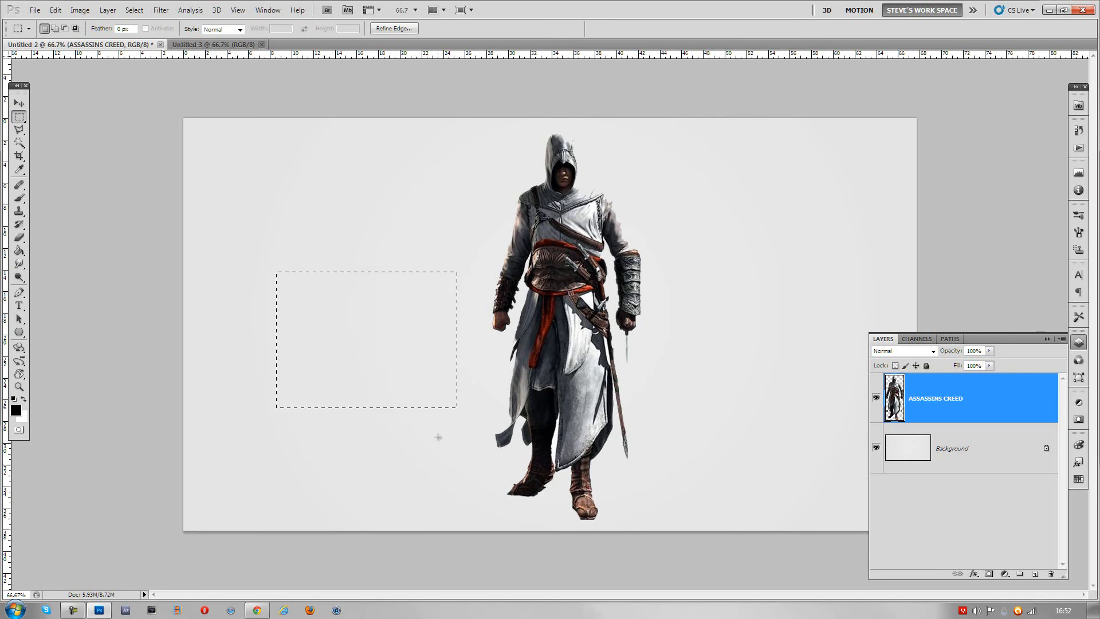
pyautogui.moveTo(343, 381); pyautogui.dragTo(478, 460)
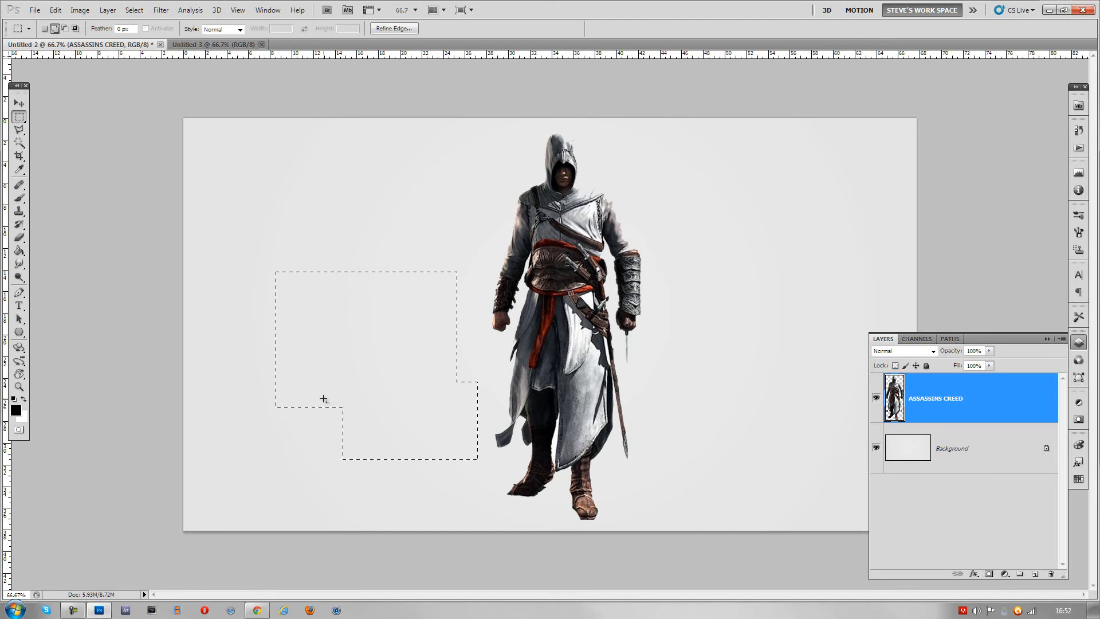
# Step: Subtract several rectangular areas from the marquee selection and clear what remains of it
pyautogui.press('alt')
pyautogui.moveTo(338, 474); pyautogui.dragTo(505, 409)
pyautogui.moveTo(486, 333); pyautogui.dragTo(156, 313)
pyautogui.moveTo(313, 227); pyautogui.dragTo(332, 321)
pyautogui.moveTo(365, 415); pyautogui.dragTo(377, 326)
pyautogui.moveTo(261, 380); pyautogui.dragTo(373, 388)
pyautogui.click(257, 610)
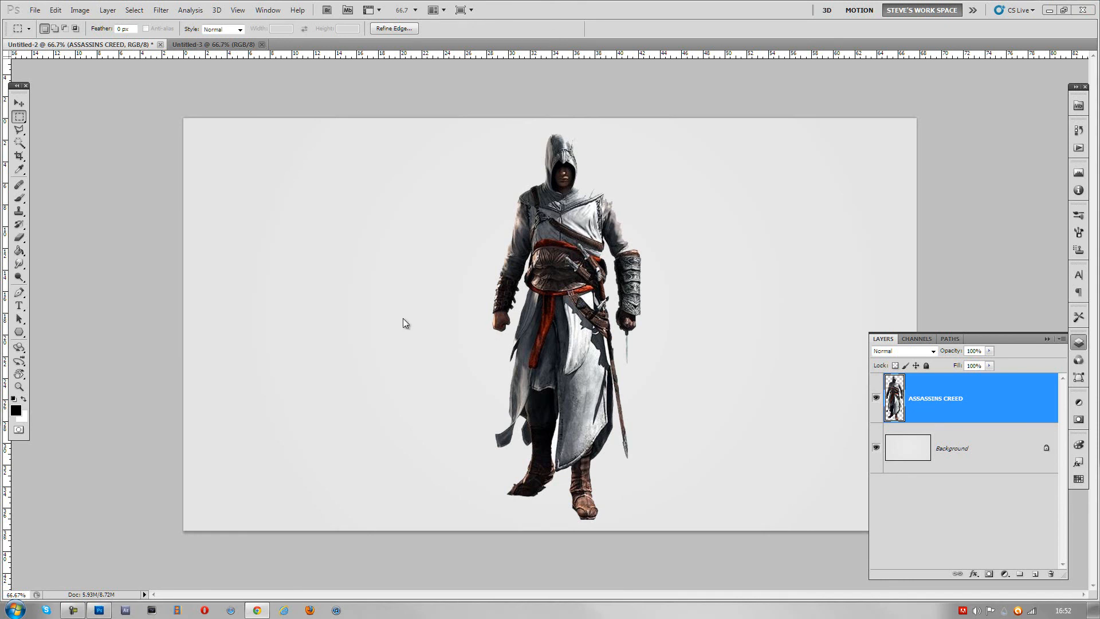
pyautogui.click(382, 299)
pyautogui.click(383, 300)
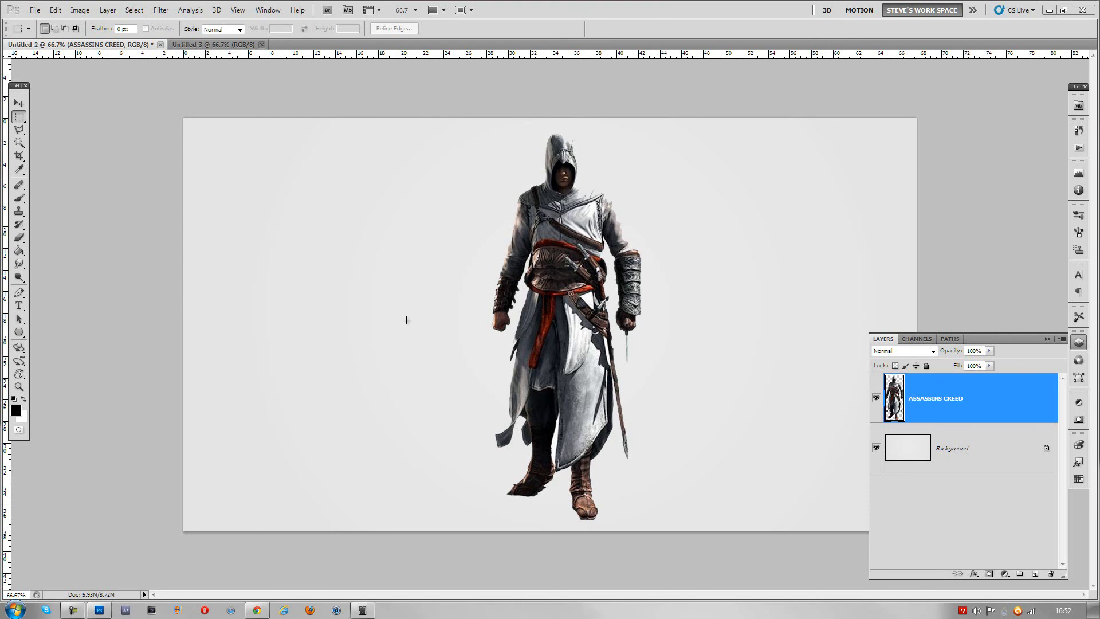
# Step: Preview the figure's upper body in Save for Web & Devices and close the dialog without saving
pyautogui.click(38, 10)
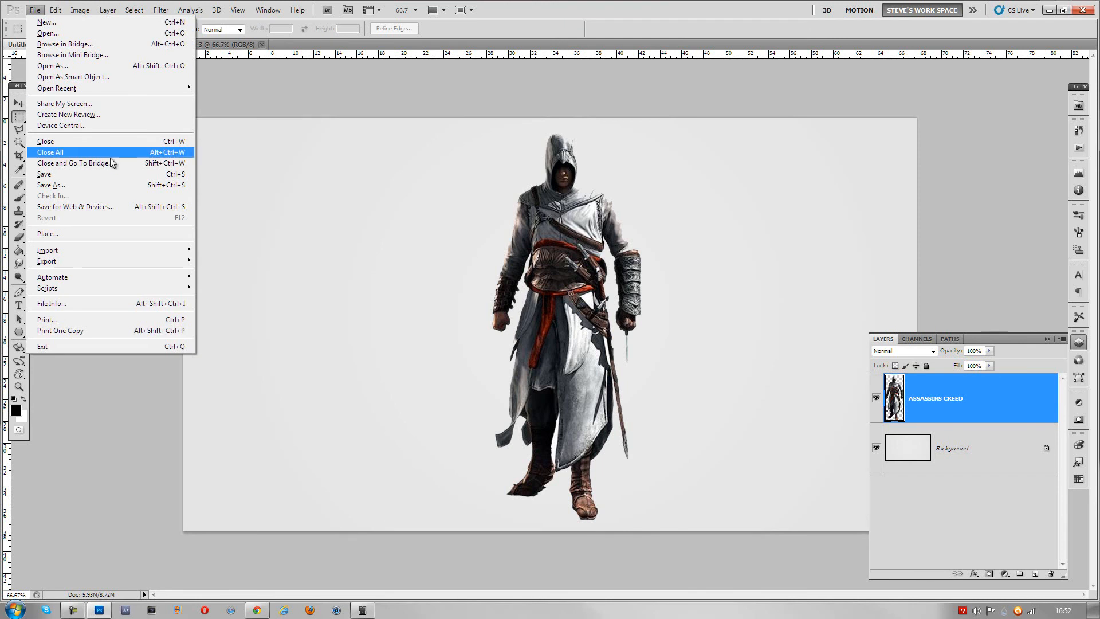
pyautogui.click(140, 205)
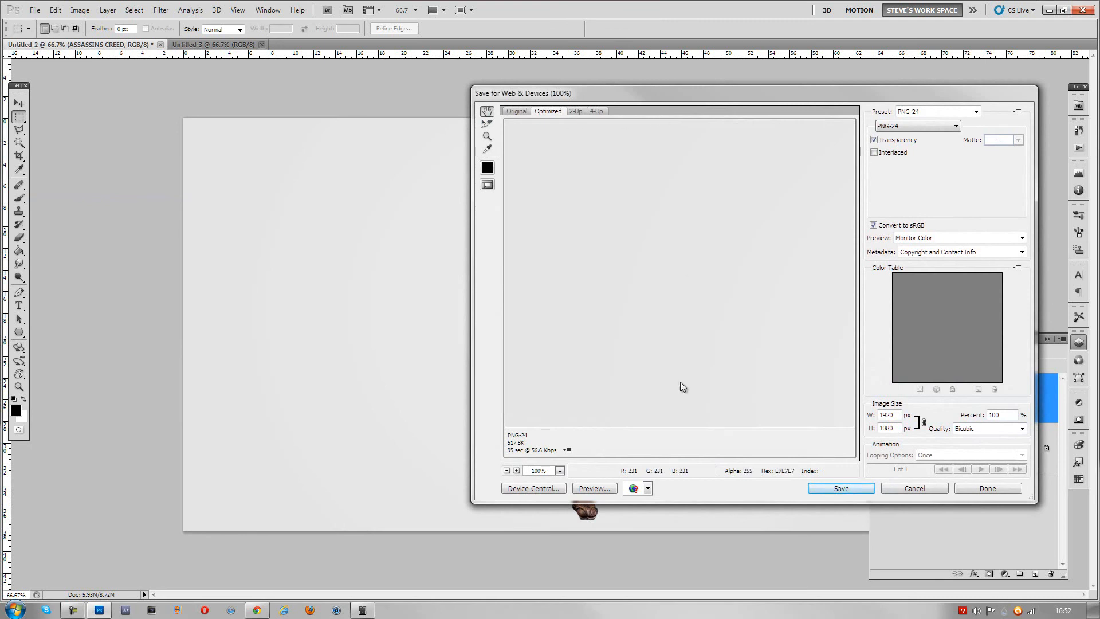
pyautogui.moveTo(727, 422); pyautogui.dragTo(474, 105)
pyautogui.moveTo(770, 259); pyautogui.dragTo(485, 332)
pyautogui.moveTo(579, 218); pyautogui.dragTo(766, 297)
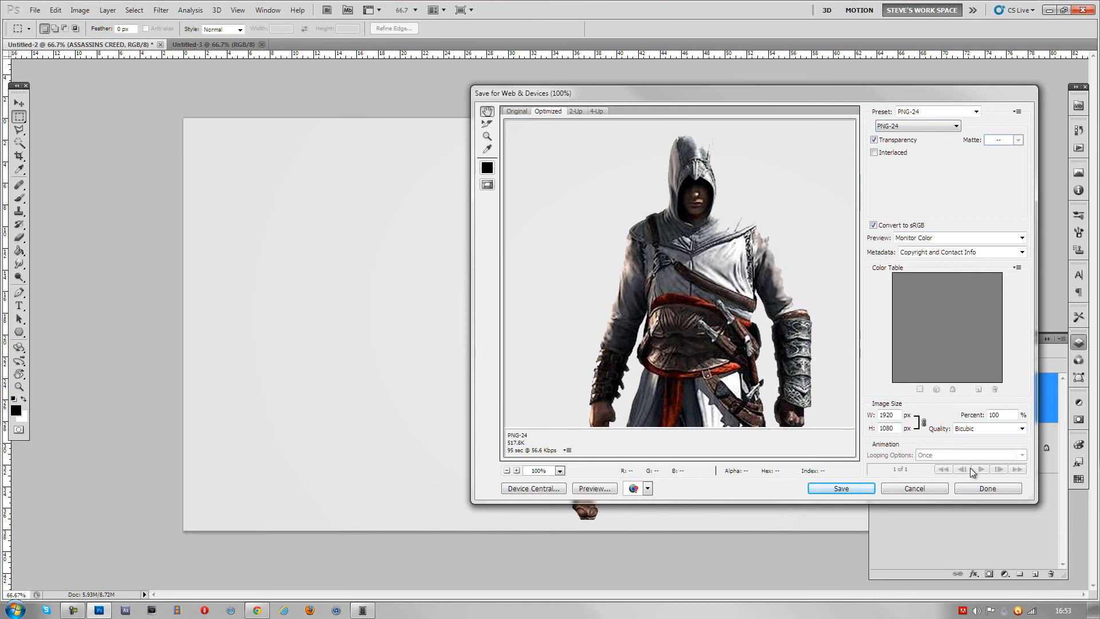
pyautogui.click(885, 491)
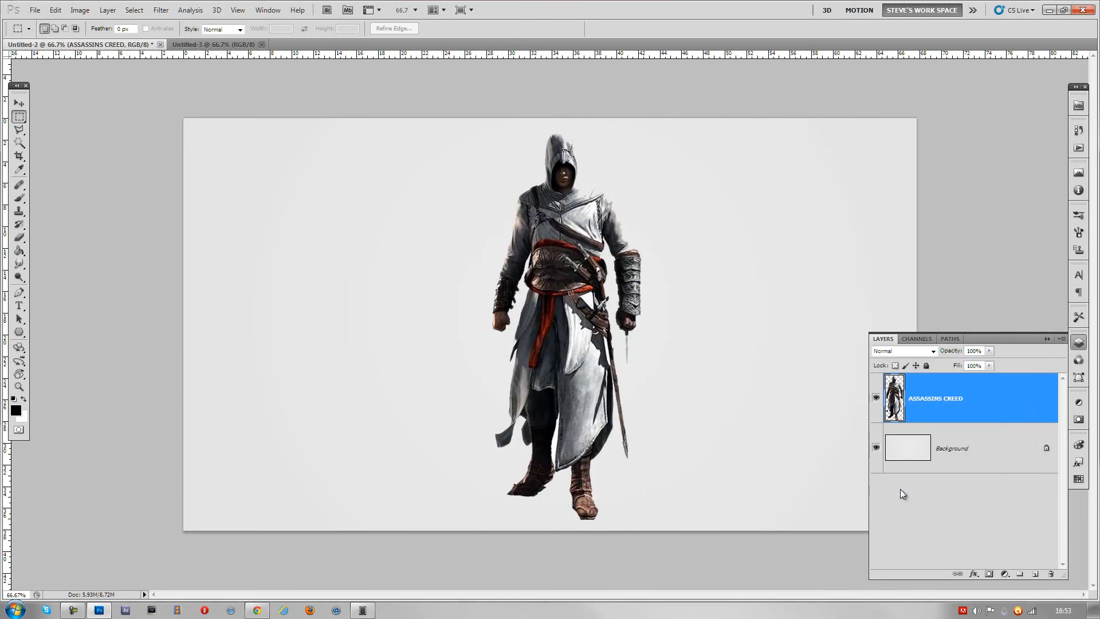
# Step: Apply a Gaussian Blur to the Background layer, keeping the radius already set
pyautogui.hotkey('alt', 'Tab')
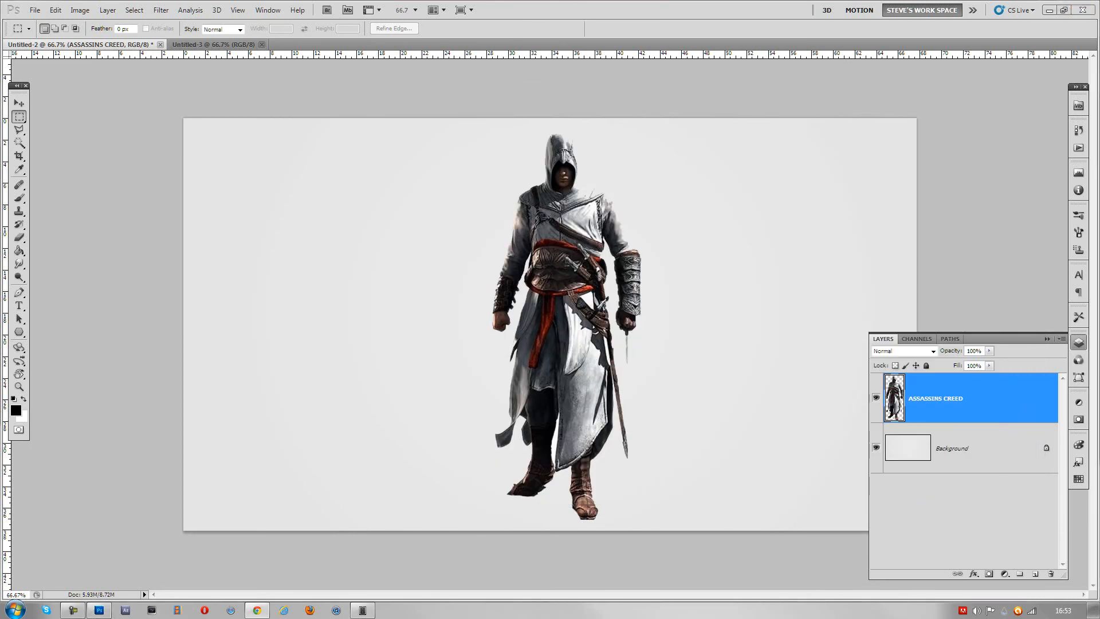
pyautogui.click(510, 274)
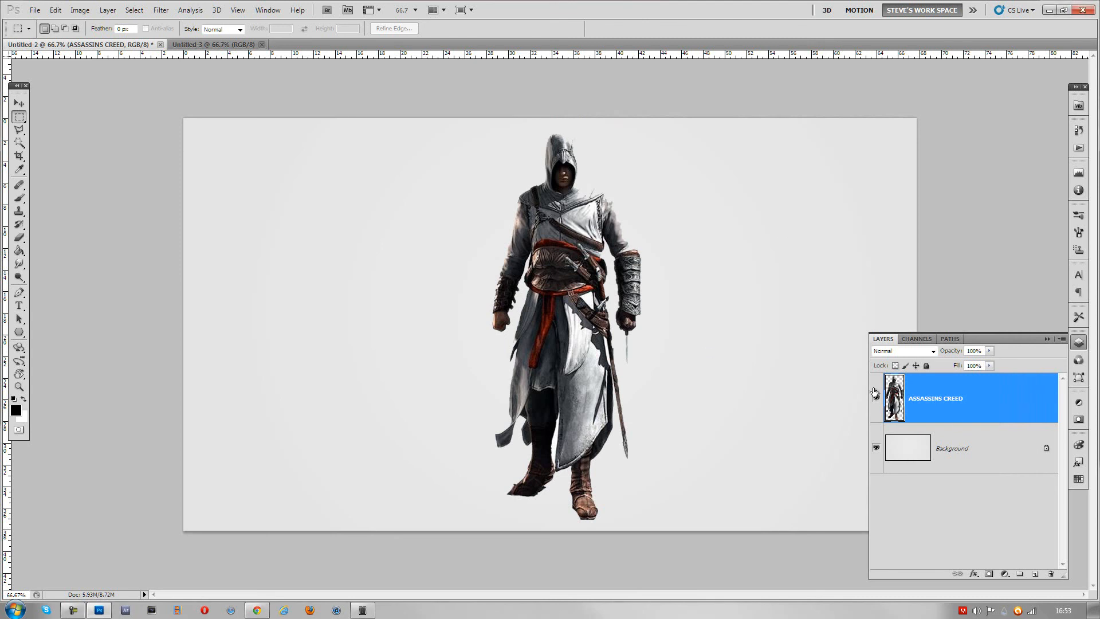
pyautogui.click(161, 10)
pyautogui.click(991, 447)
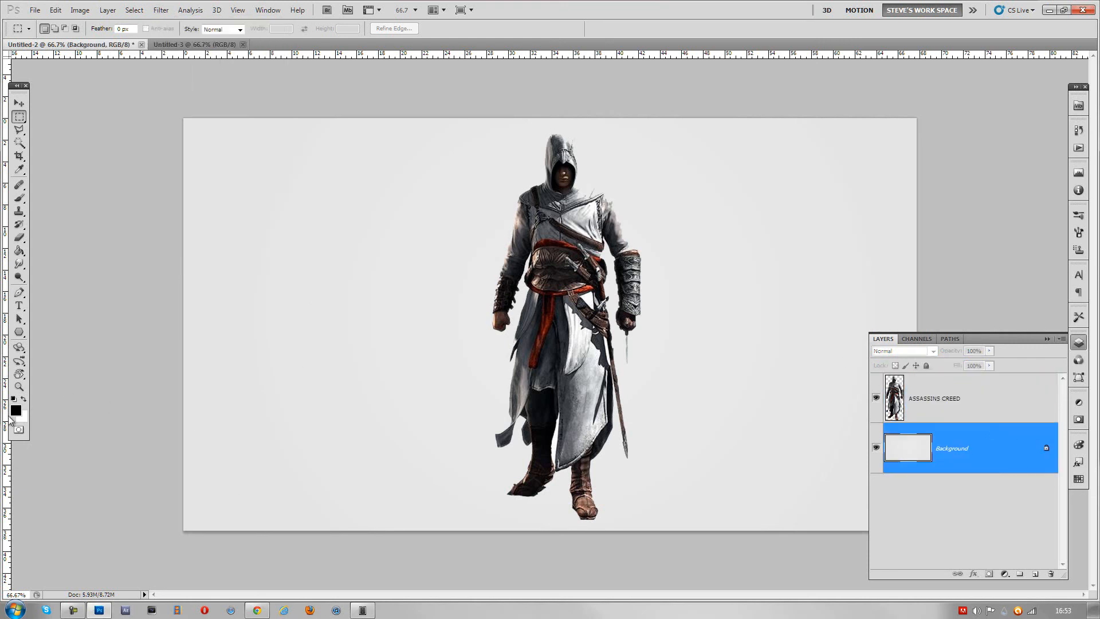
pyautogui.click(161, 10)
pyautogui.moveTo(178, 113)
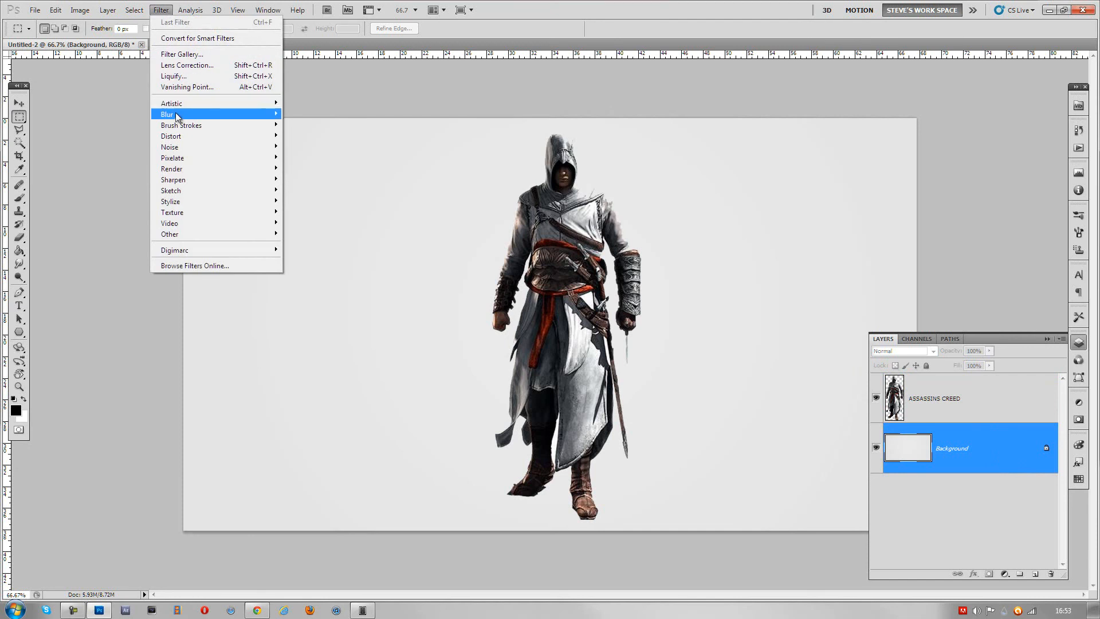
pyautogui.click(312, 159)
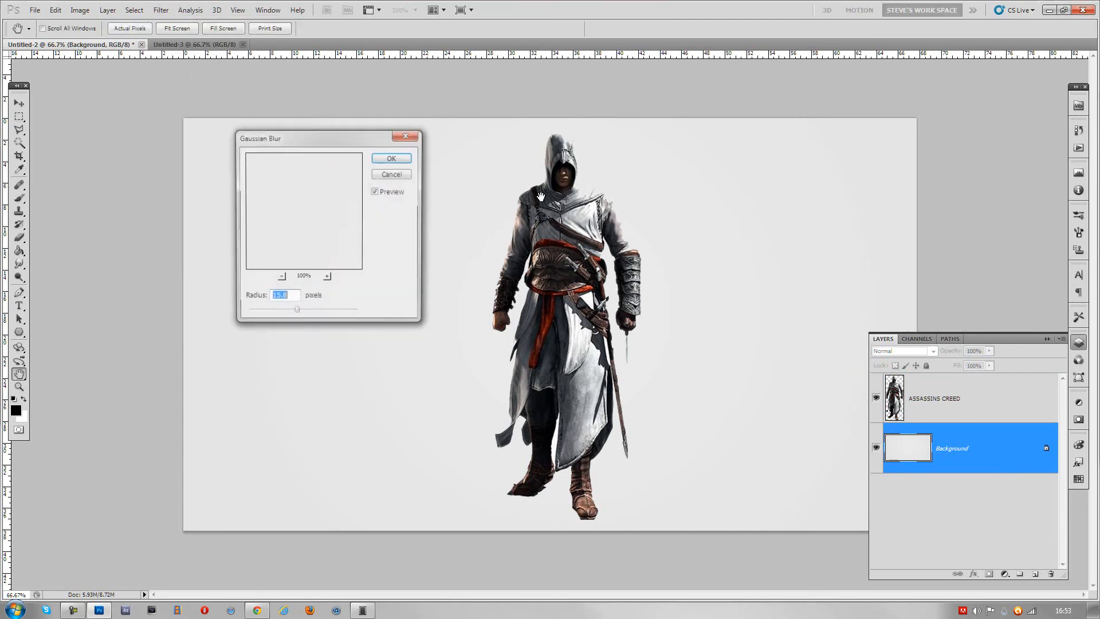
pyautogui.click(392, 157)
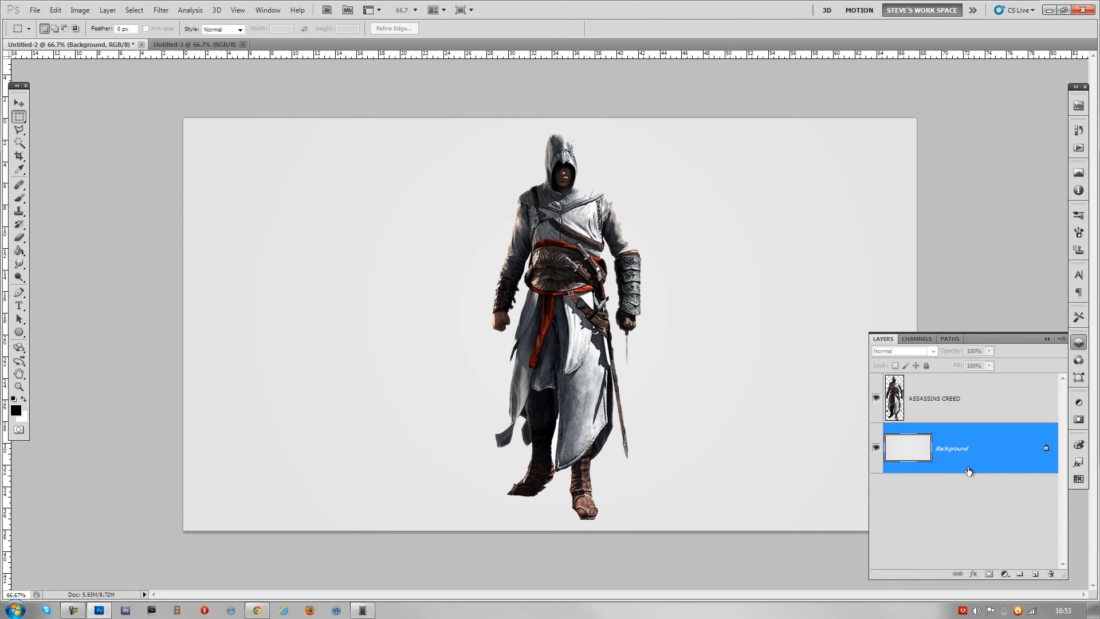
# Step: Reapply the last Gaussian Blur to the ASSASSINS CREED layer and make the Background layer active again
pyautogui.click(932, 377)
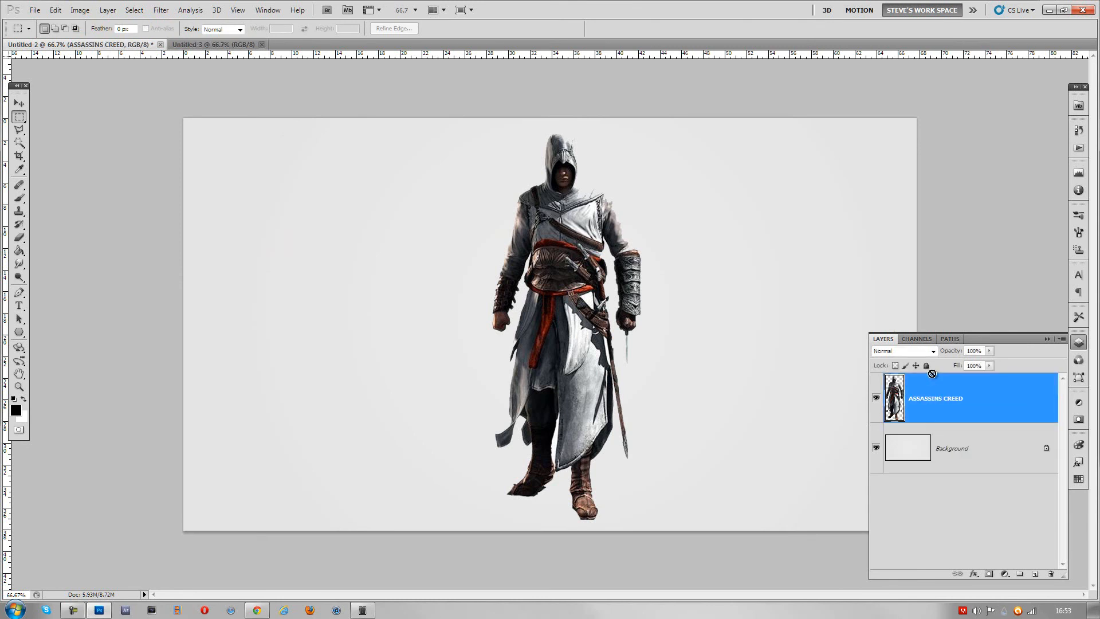
pyautogui.hotkey('ctrl', 'f')
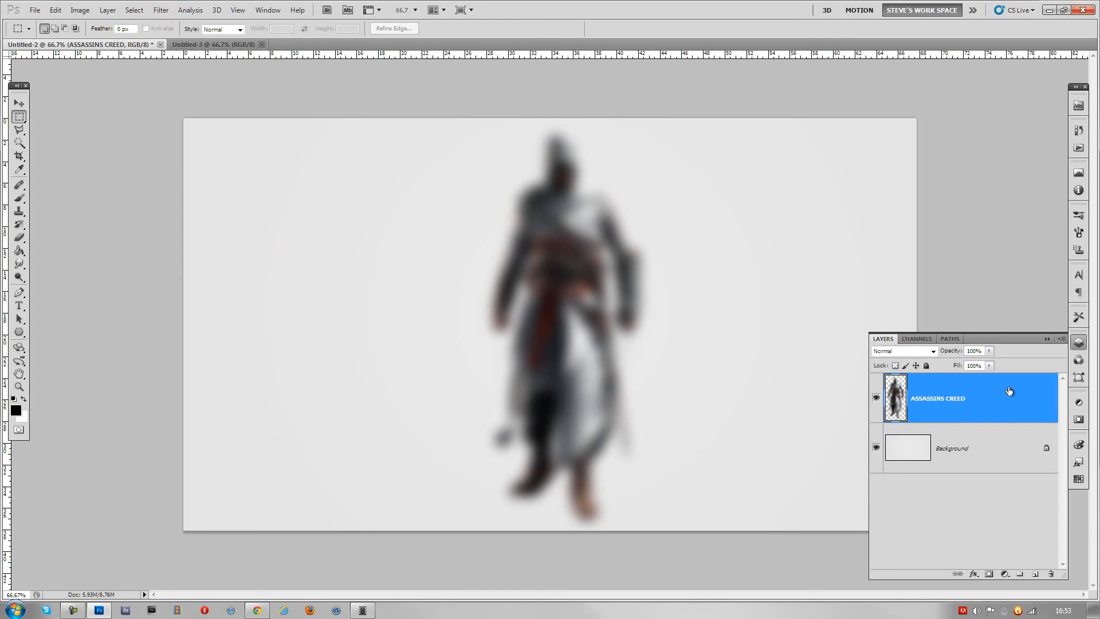
pyautogui.click(966, 433)
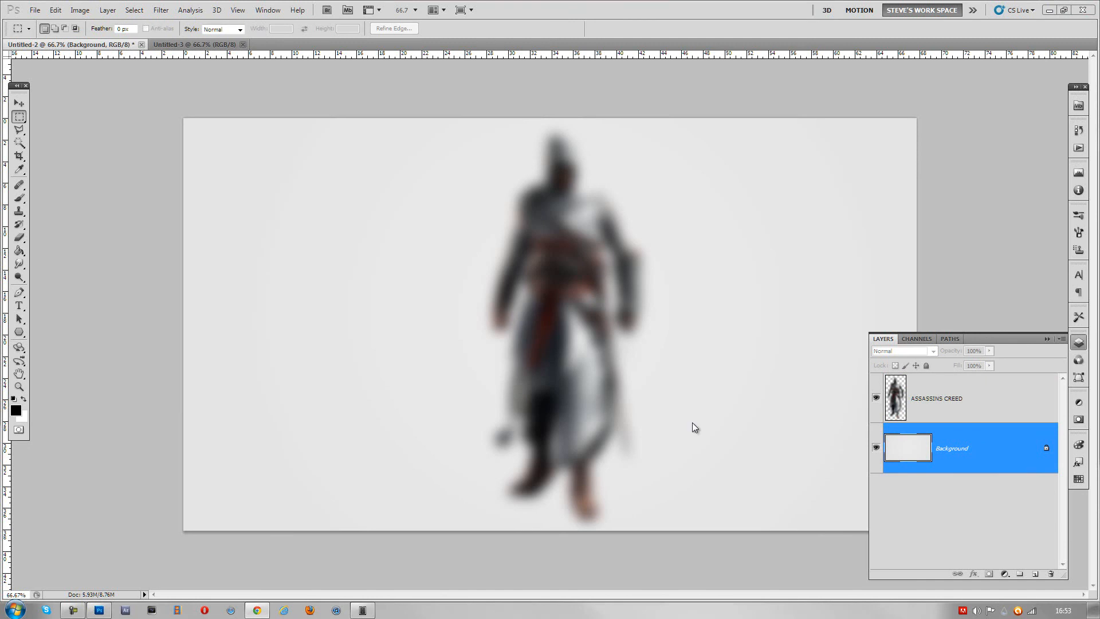
# Step: Draw rectangular marquee selections across the canvas and over the blurred figure, and deselect
pyautogui.click(15, 118)
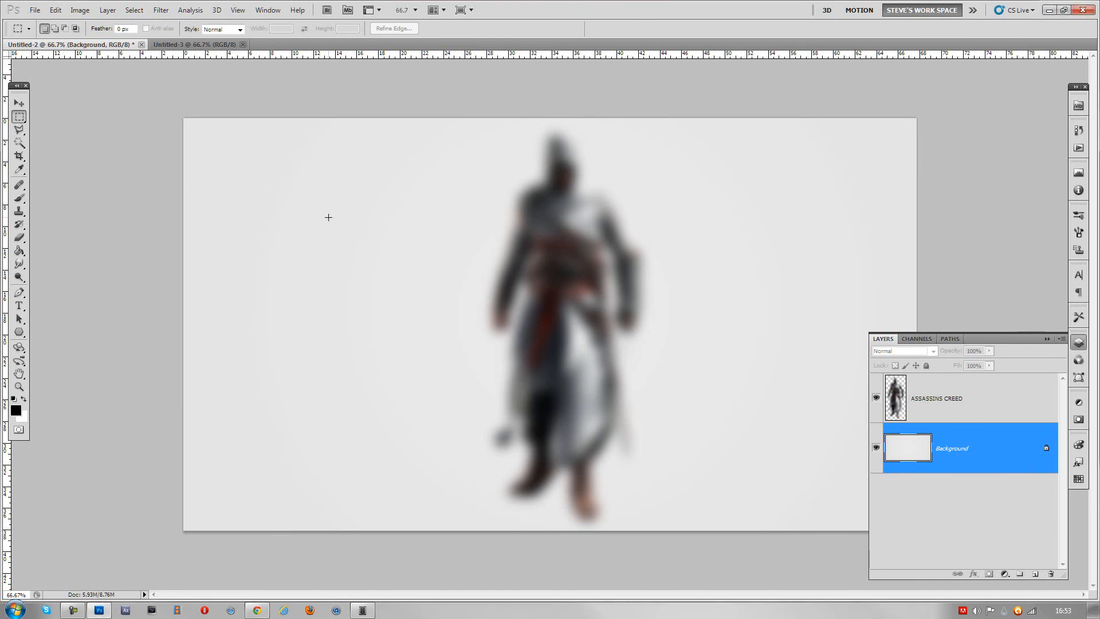
pyautogui.moveTo(458, 376); pyautogui.dragTo(370, 201)
pyautogui.moveTo(327, 217); pyautogui.dragTo(660, 401)
pyautogui.hotkey('ctrl', 'd')
pyautogui.hotkey('alt', 'Tab')
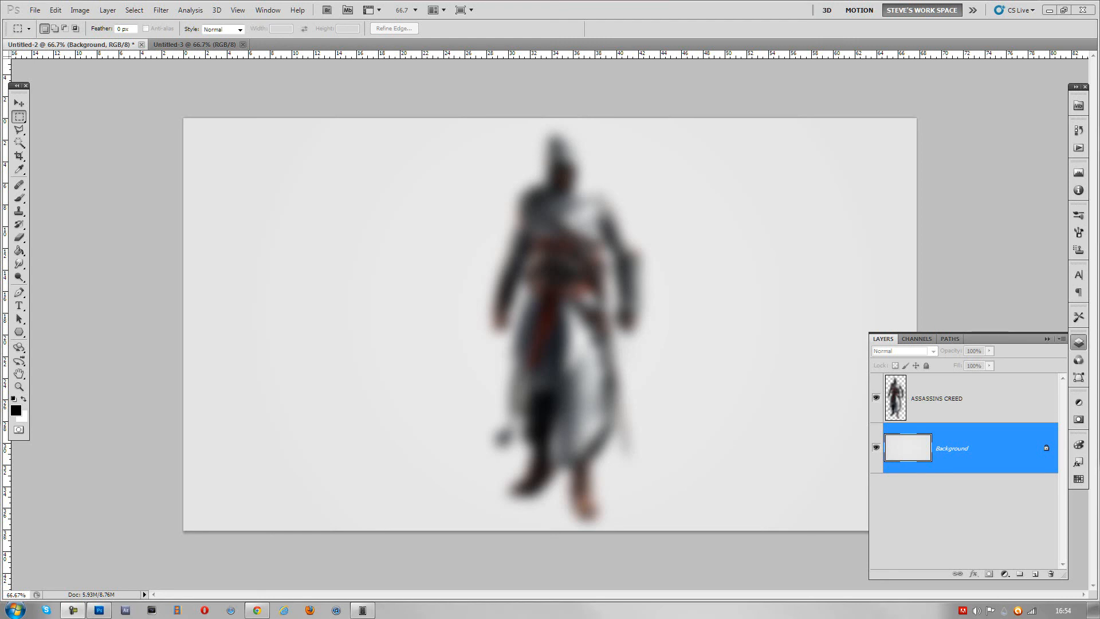
# Step: Collapse the layer list out of view and switch to the Move tool
pyautogui.click(1046, 338)
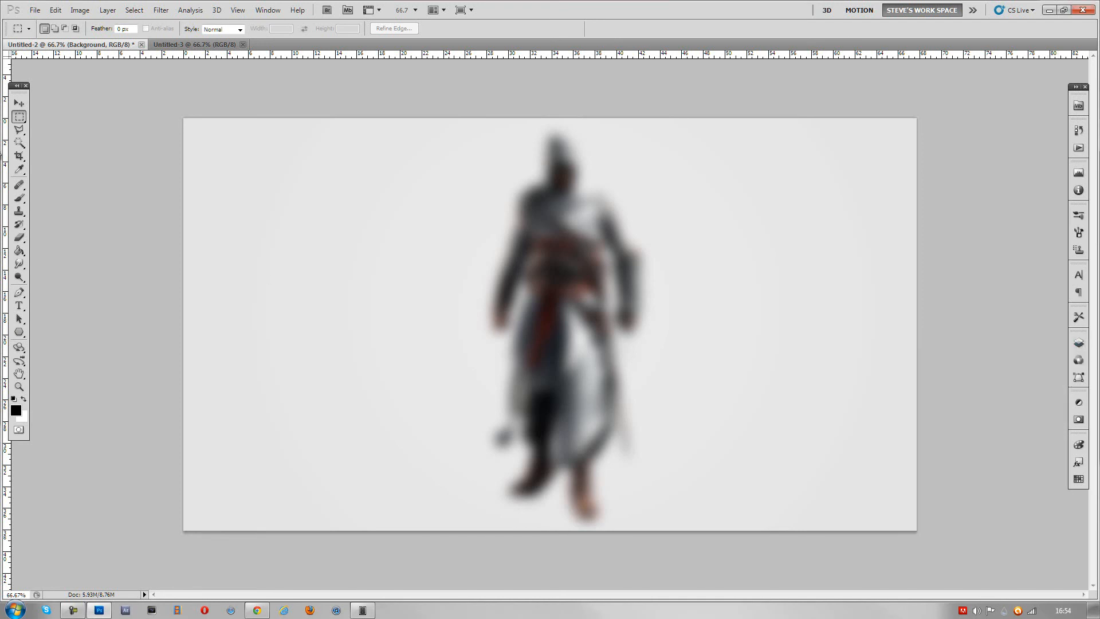
pyautogui.click(19, 103)
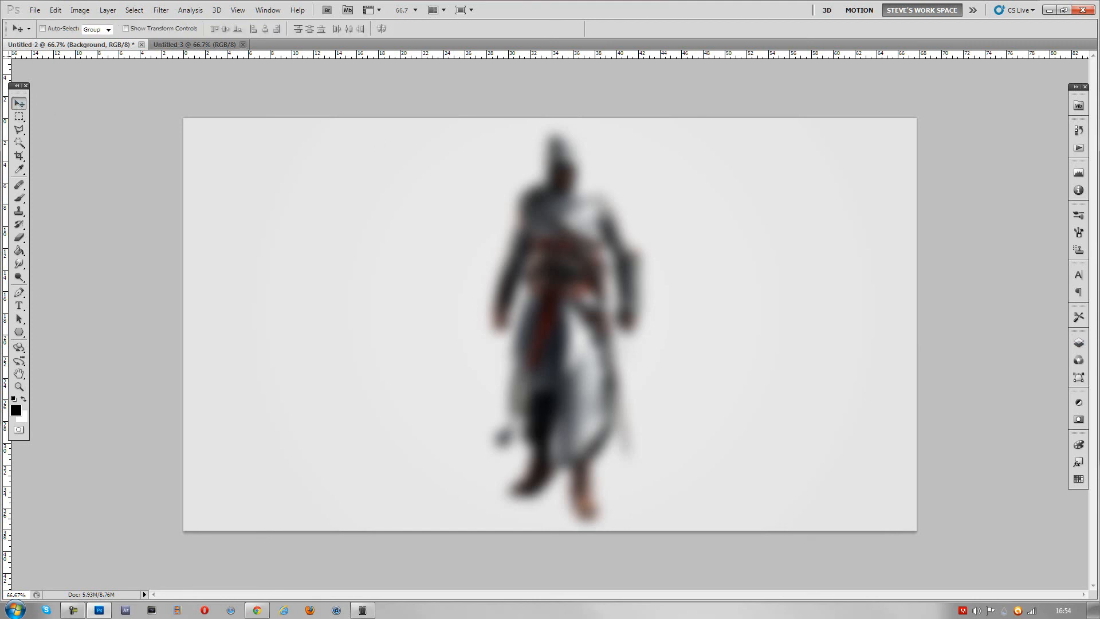